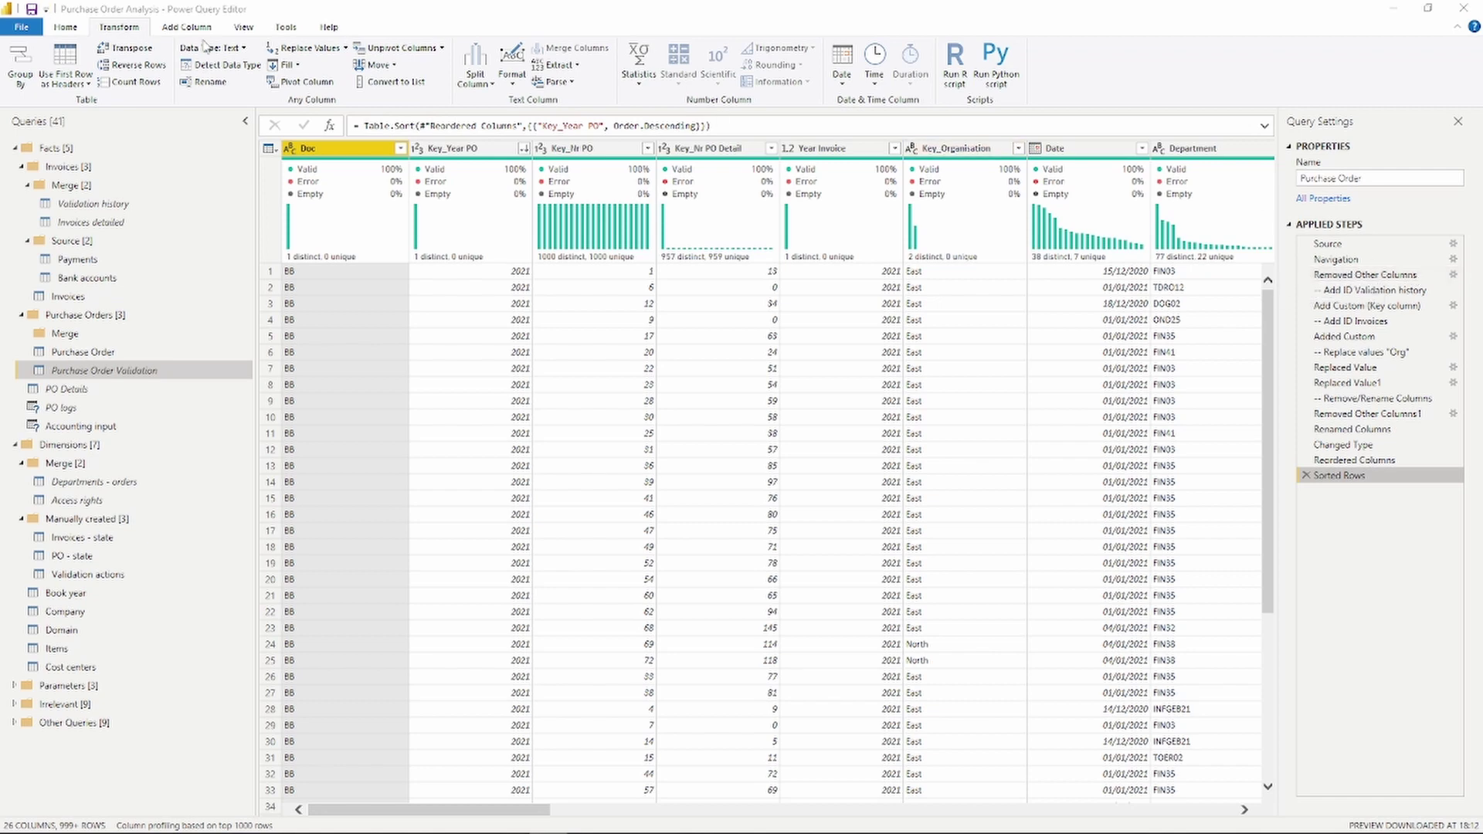
Switch the ribbon to Home for the Purchase Order query's general commands
left_click(68, 30)
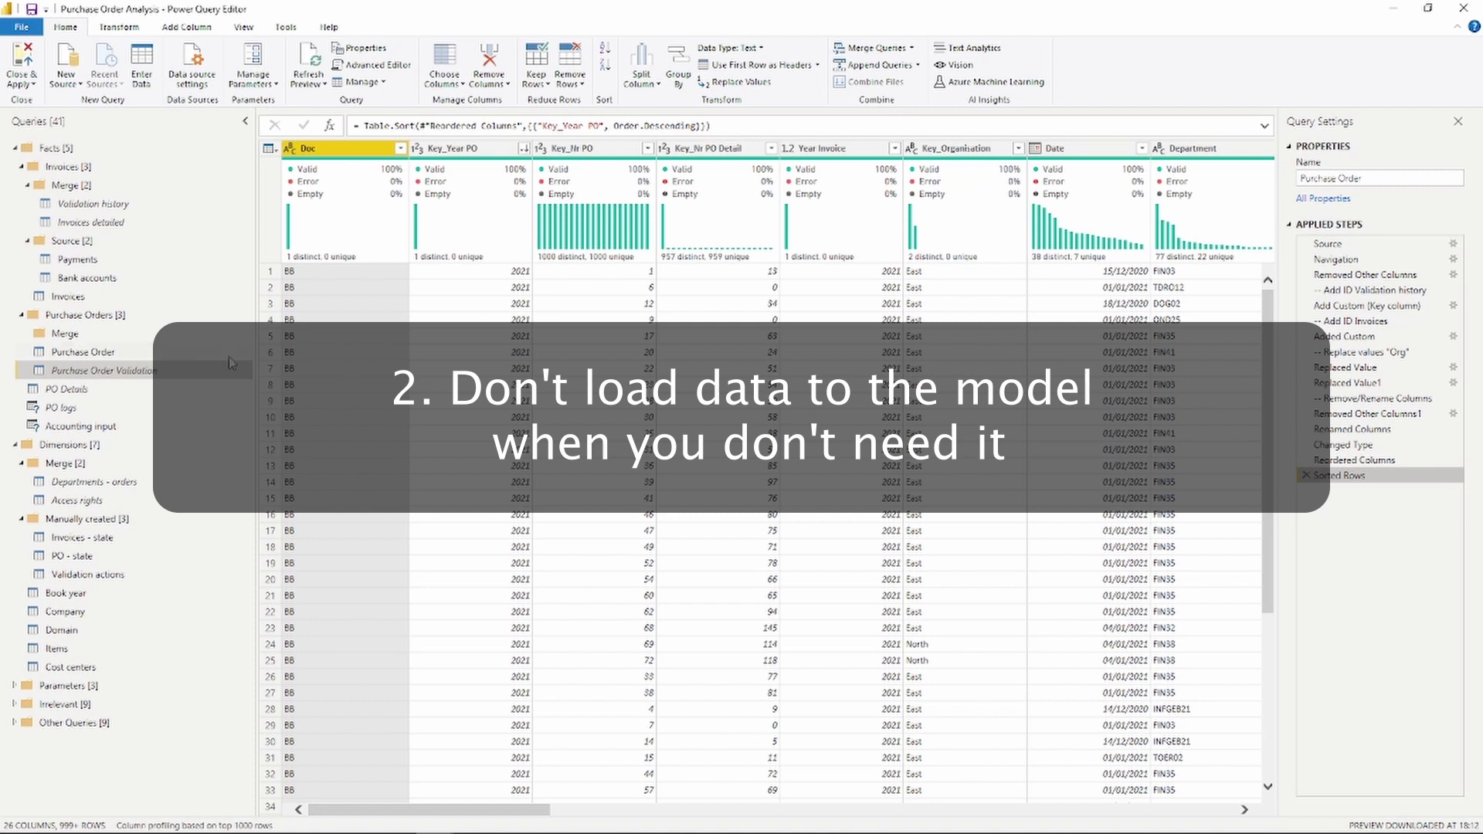
right_click(176, 377)
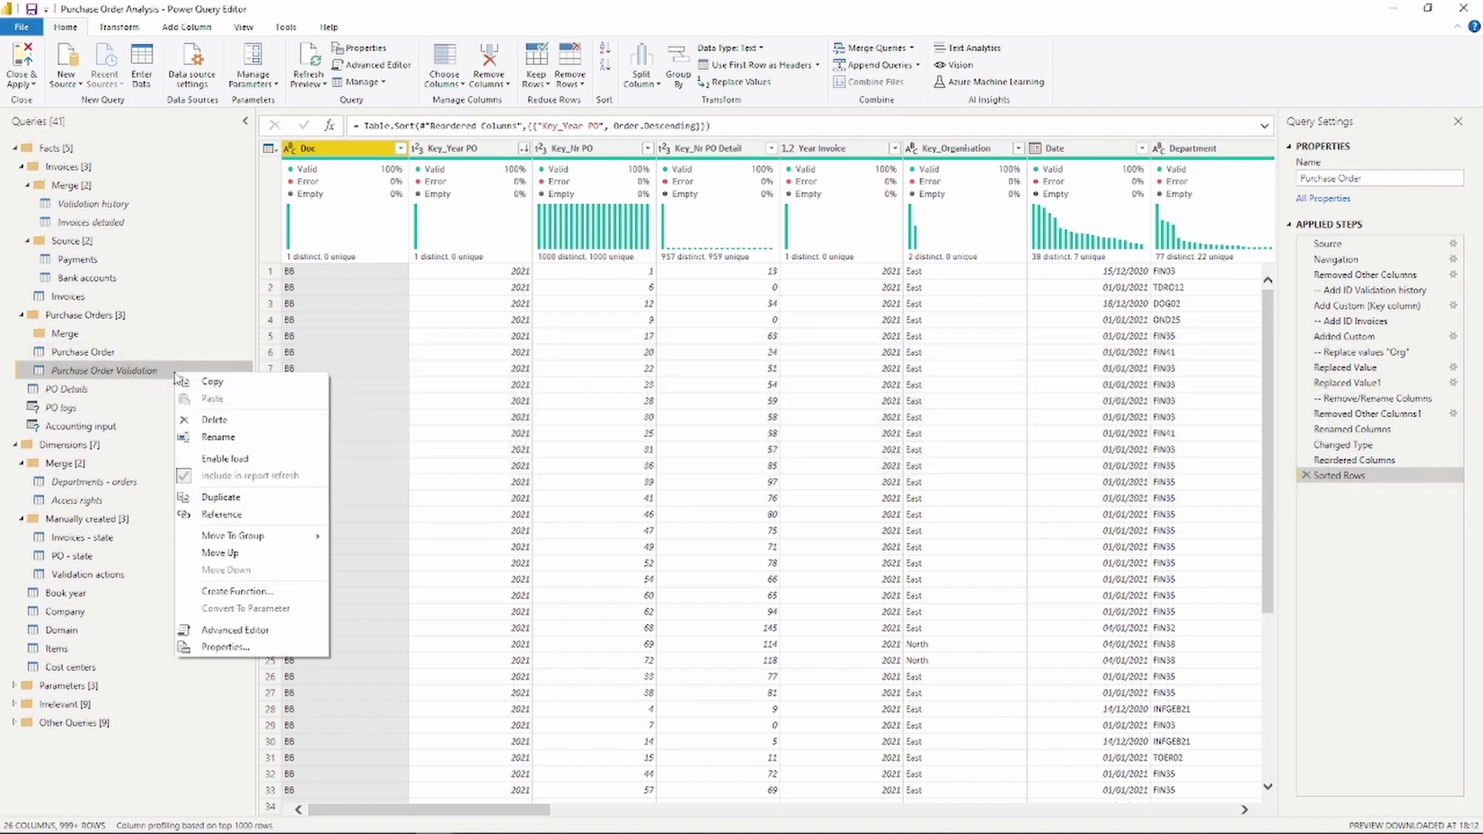
left_click(241, 460)
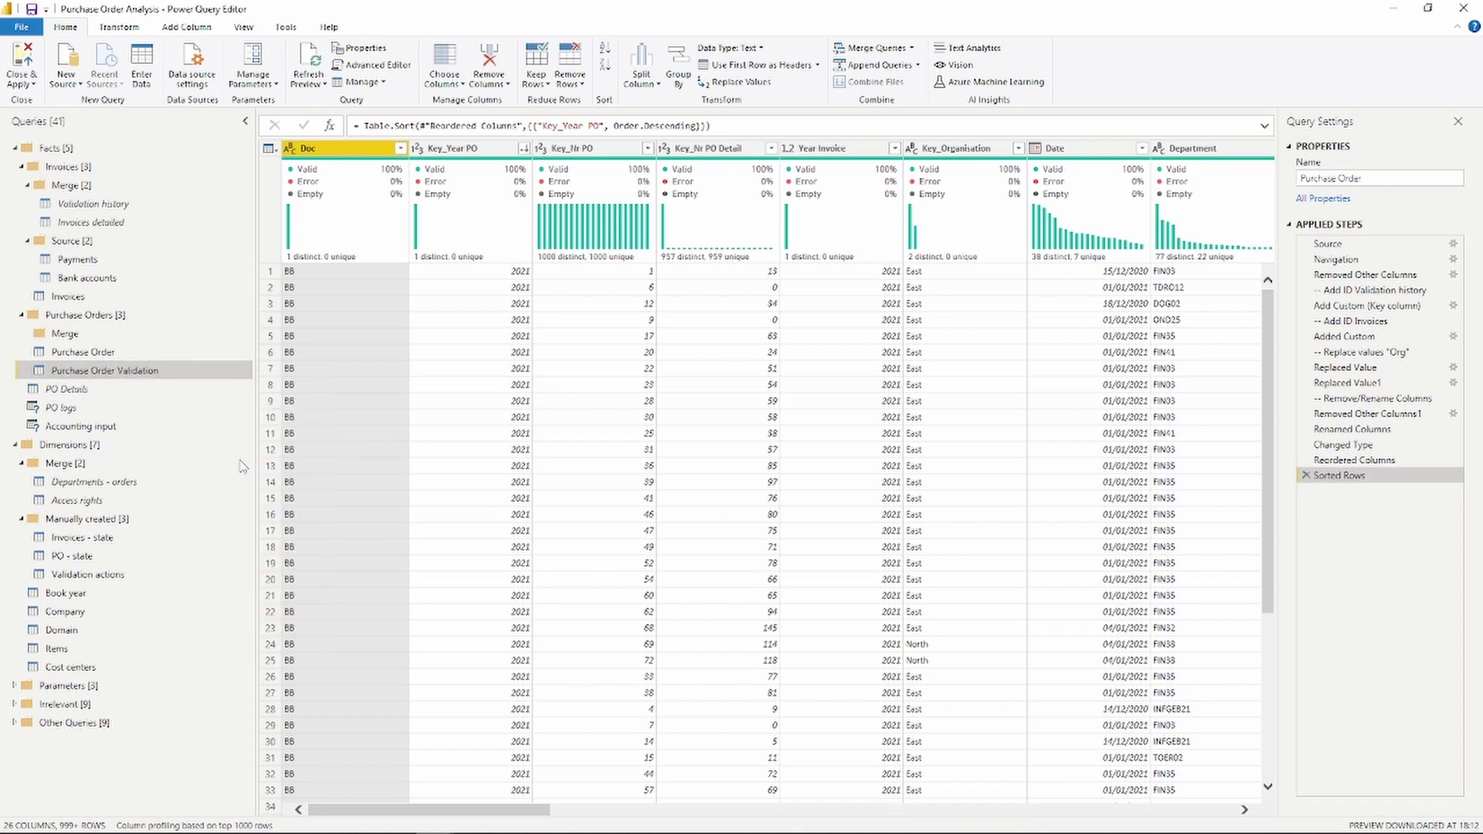
right_click(163, 373)
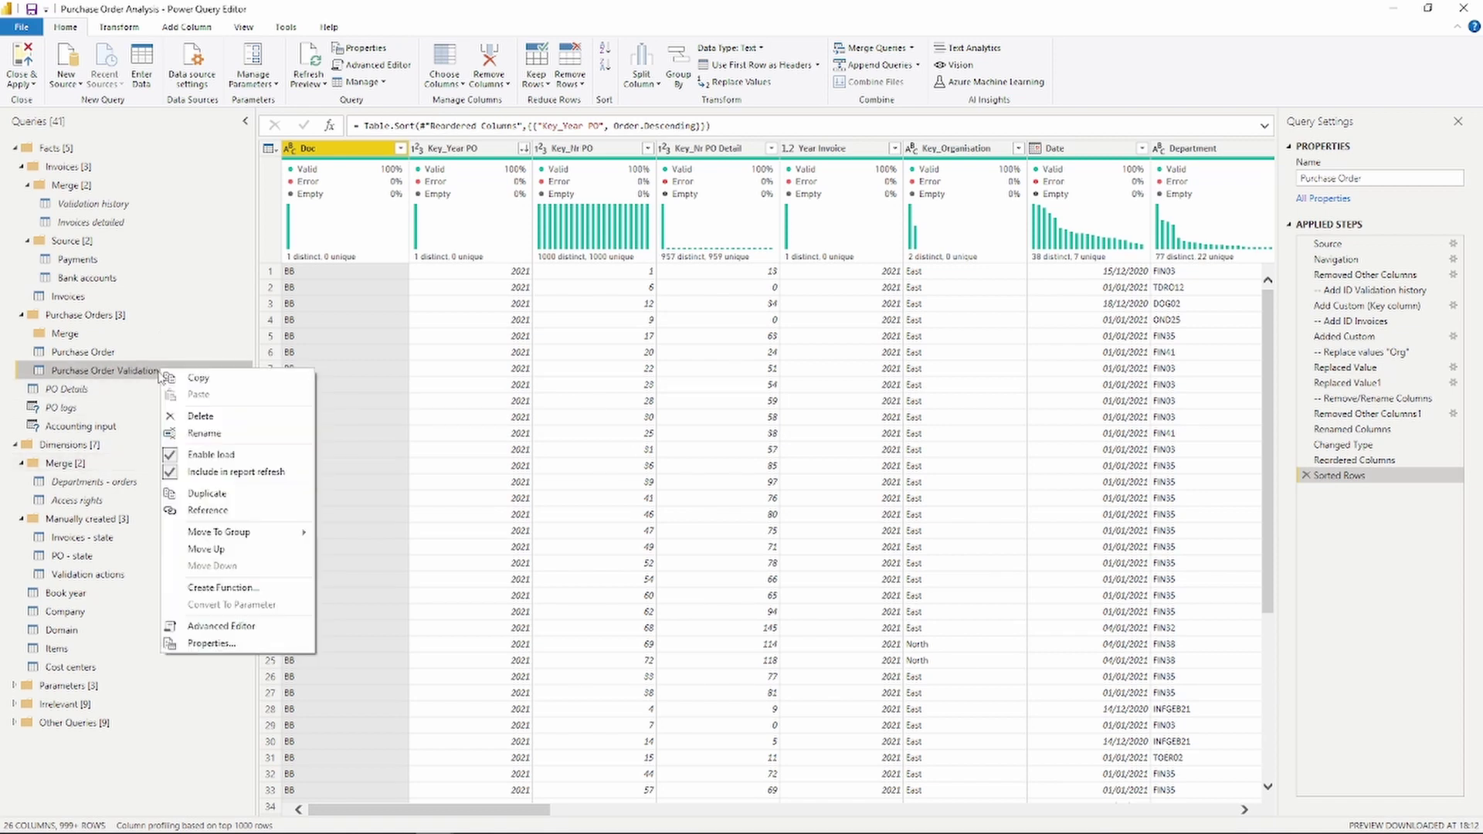
left_click(228, 455)
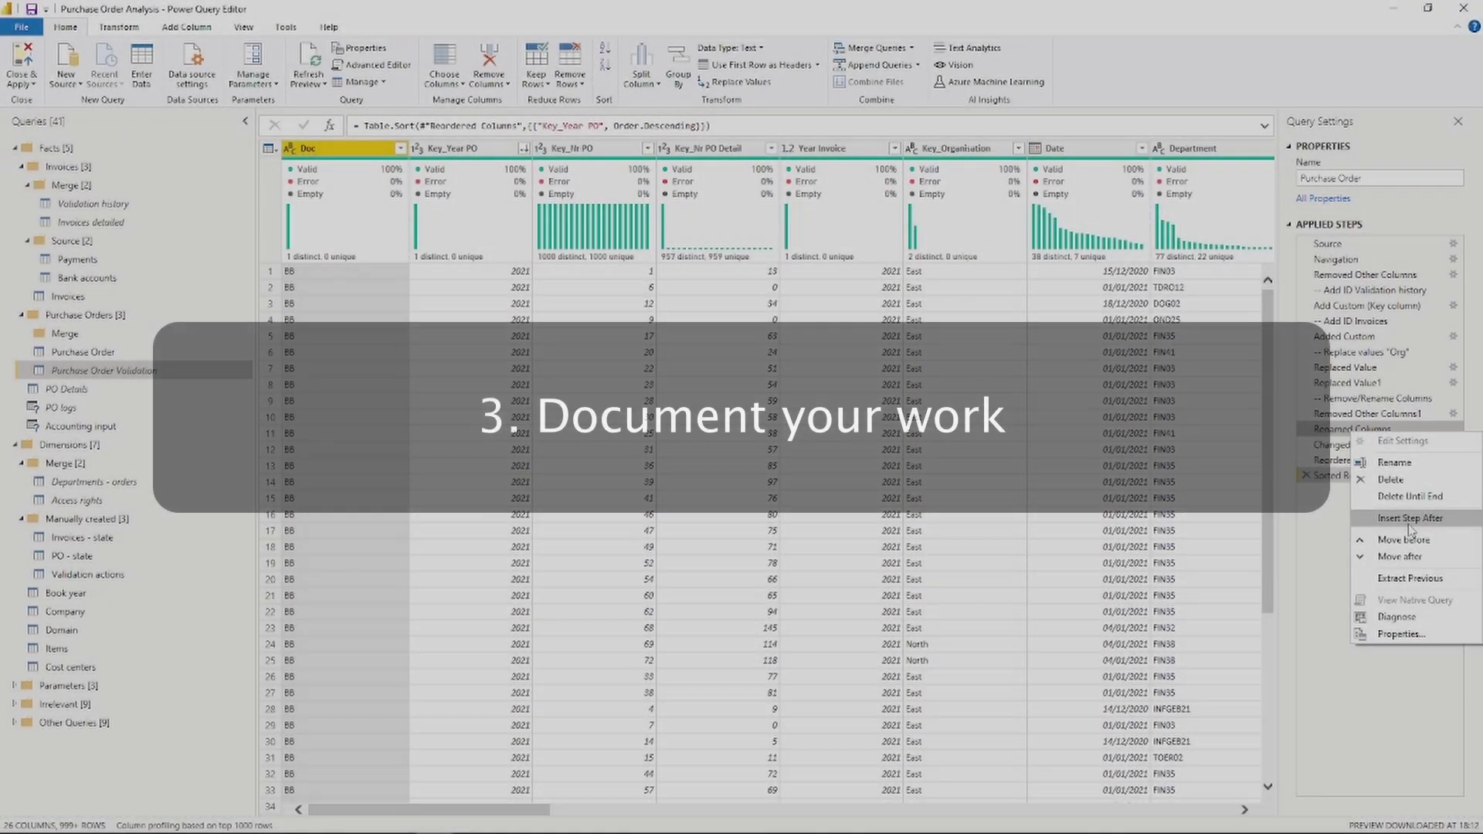
left_click(1411, 530)
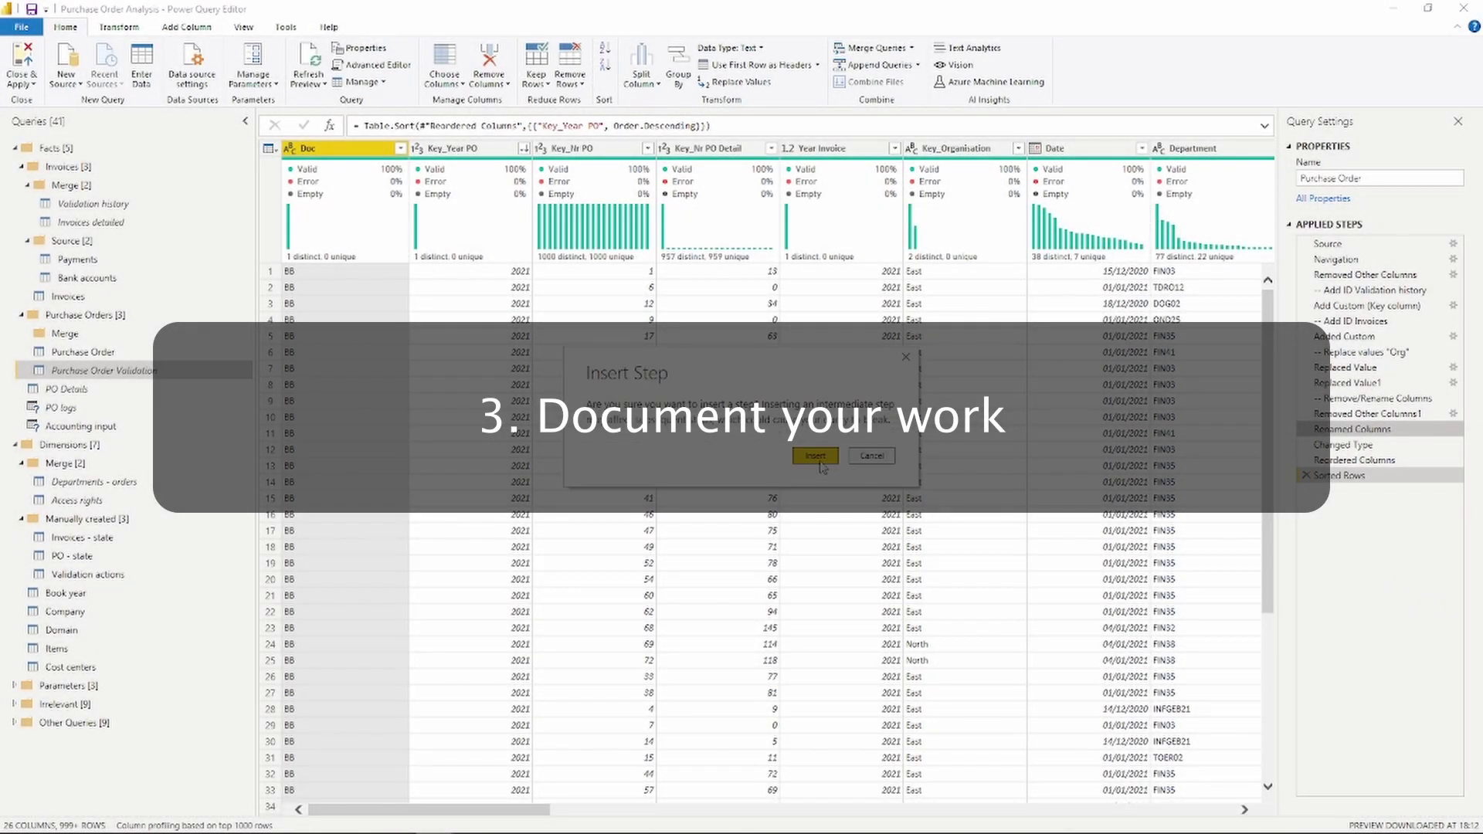
left_click(816, 457)
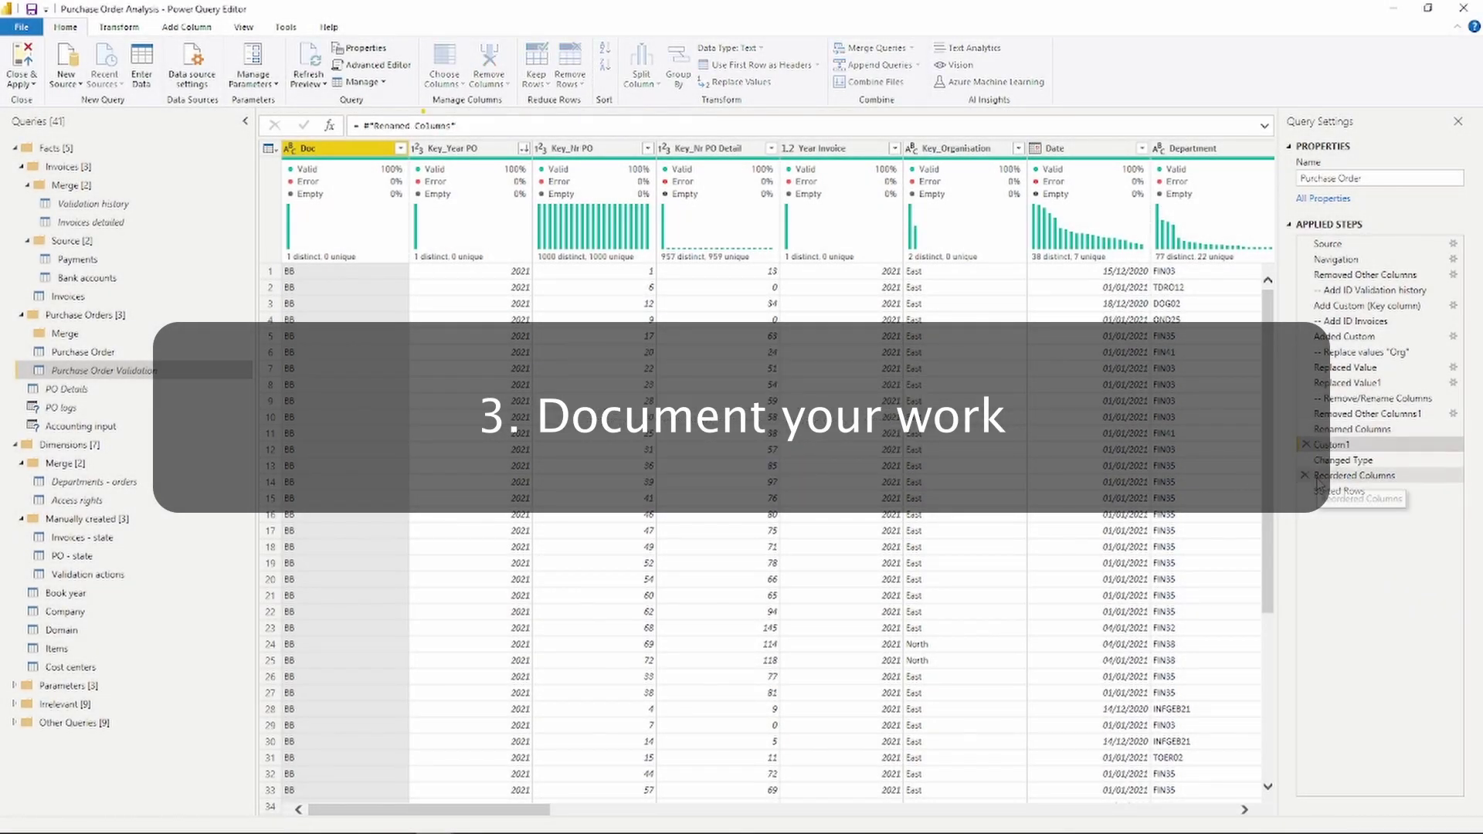
right_click(1340, 446)
left_click(1382, 488)
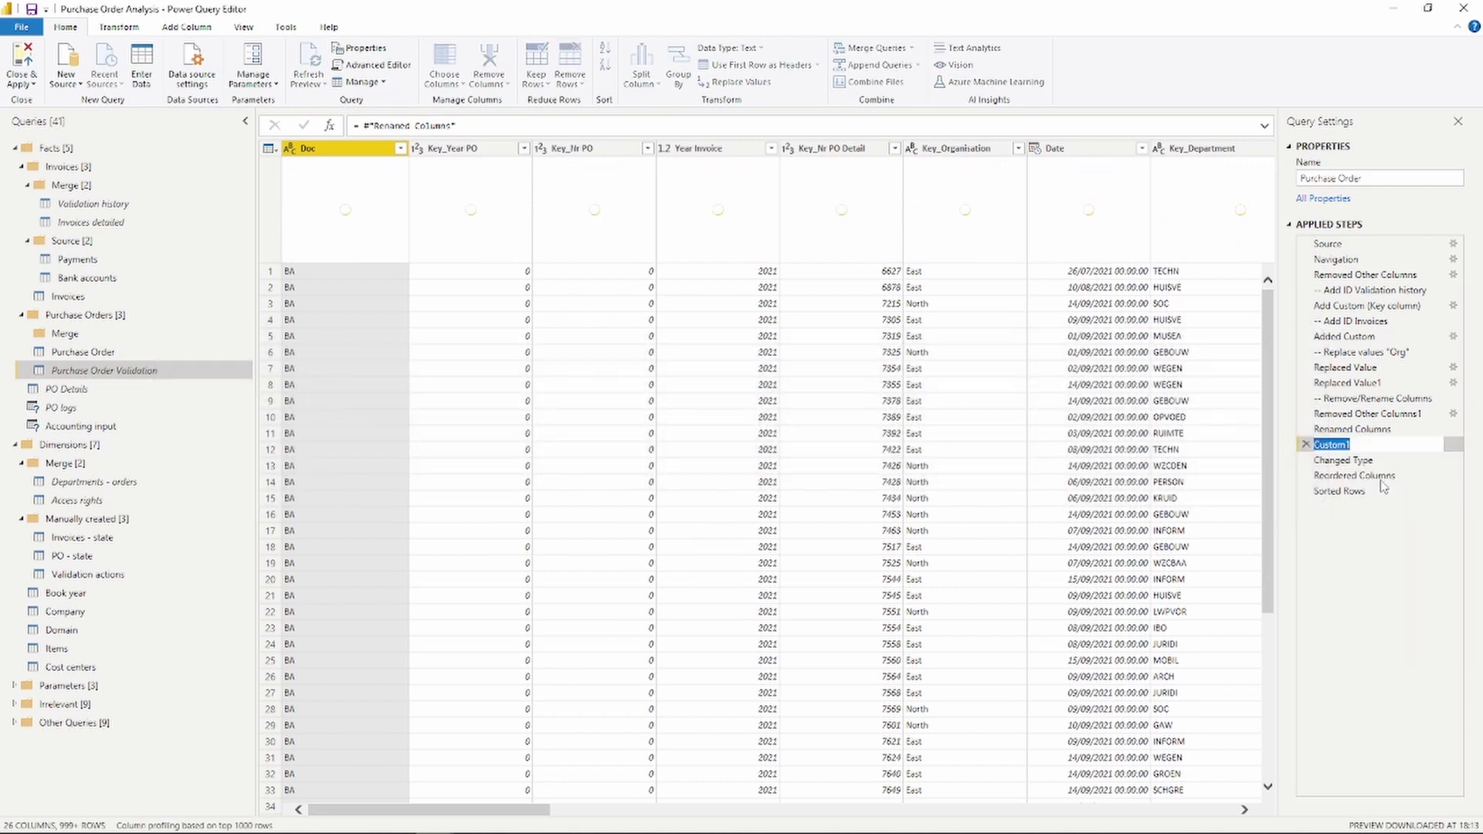
type("-- Video Purposes (demo")
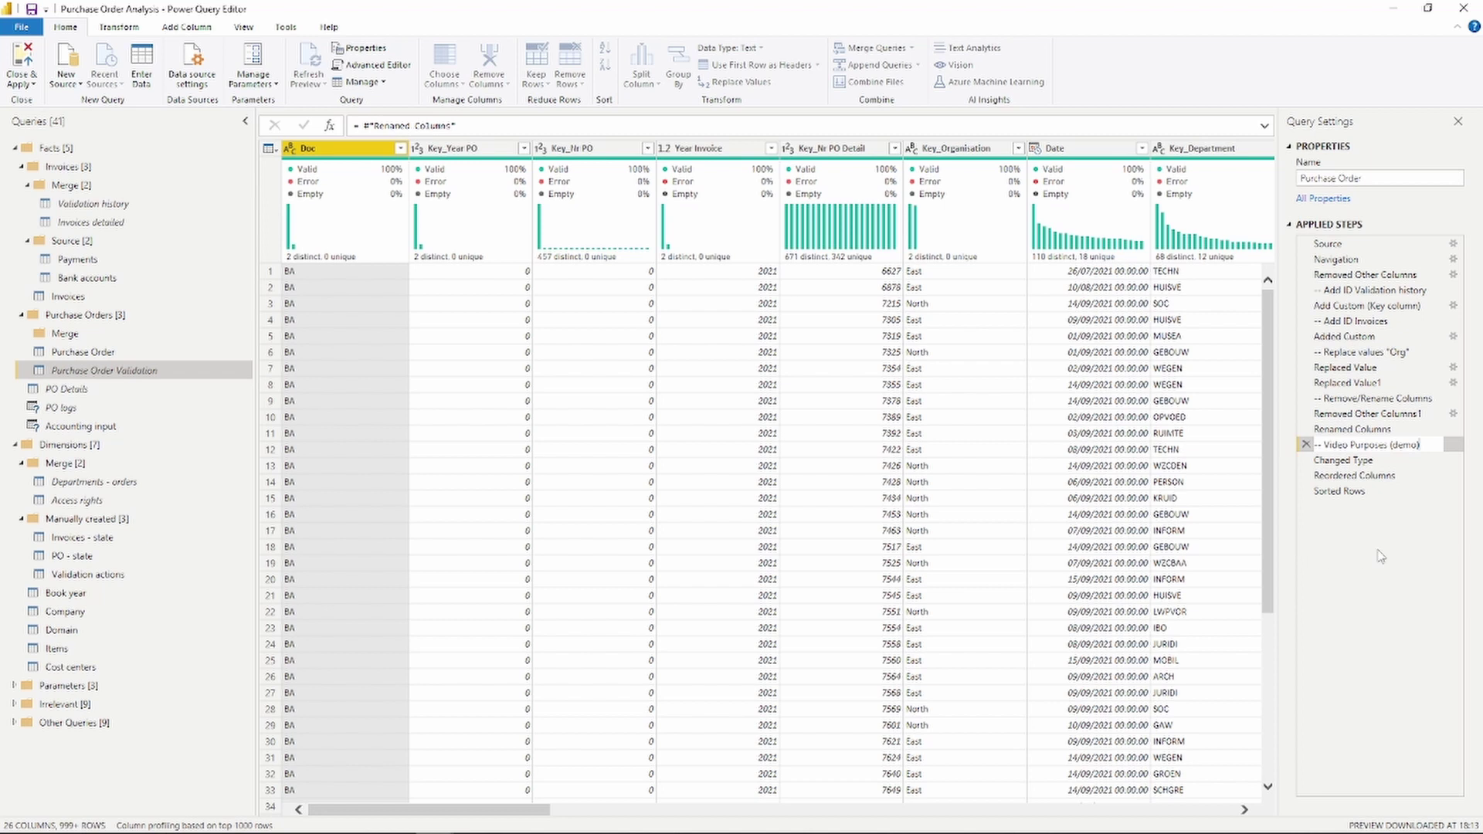
key("Return")
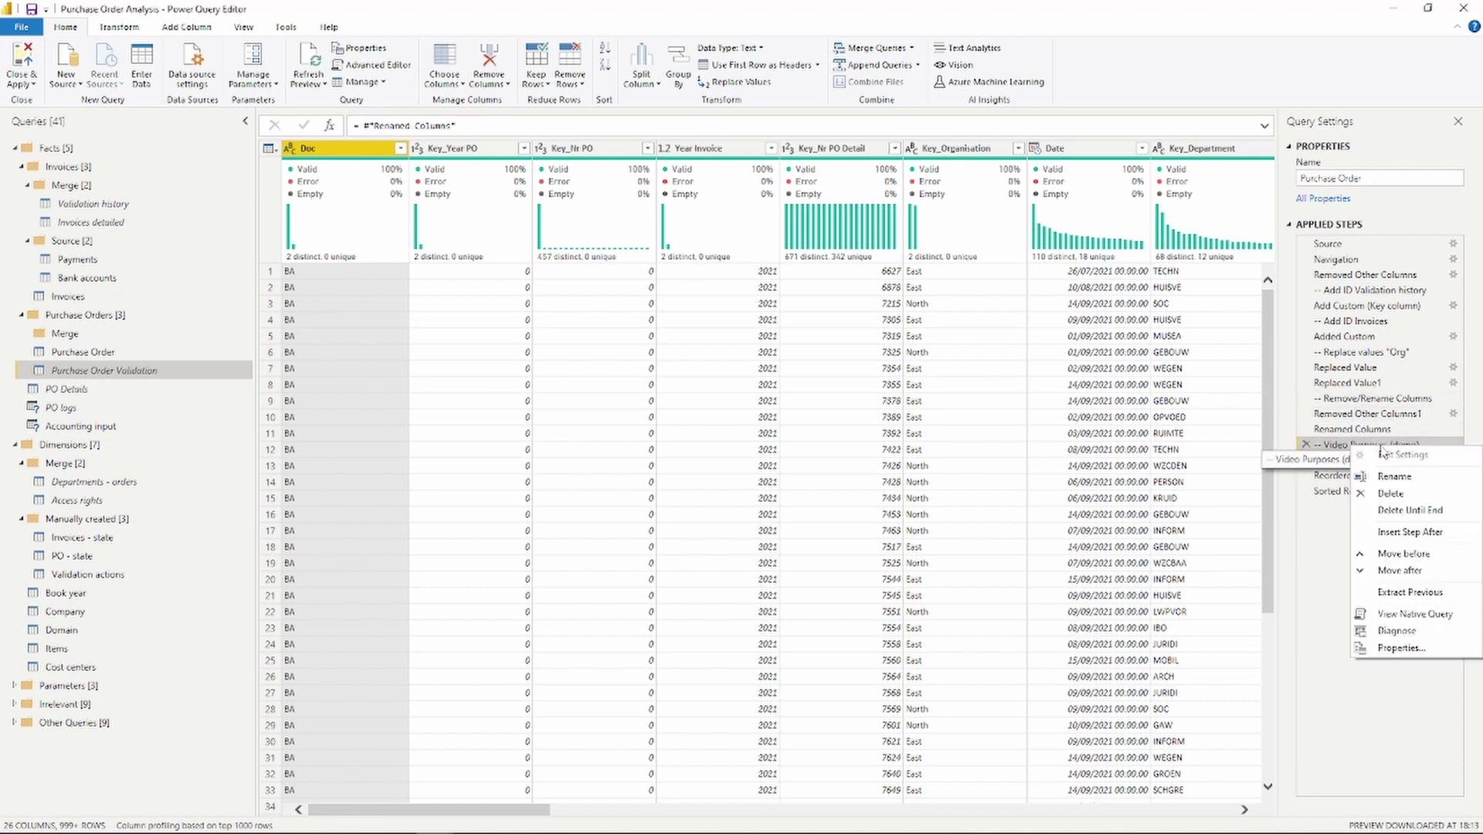
right_click(1352, 446)
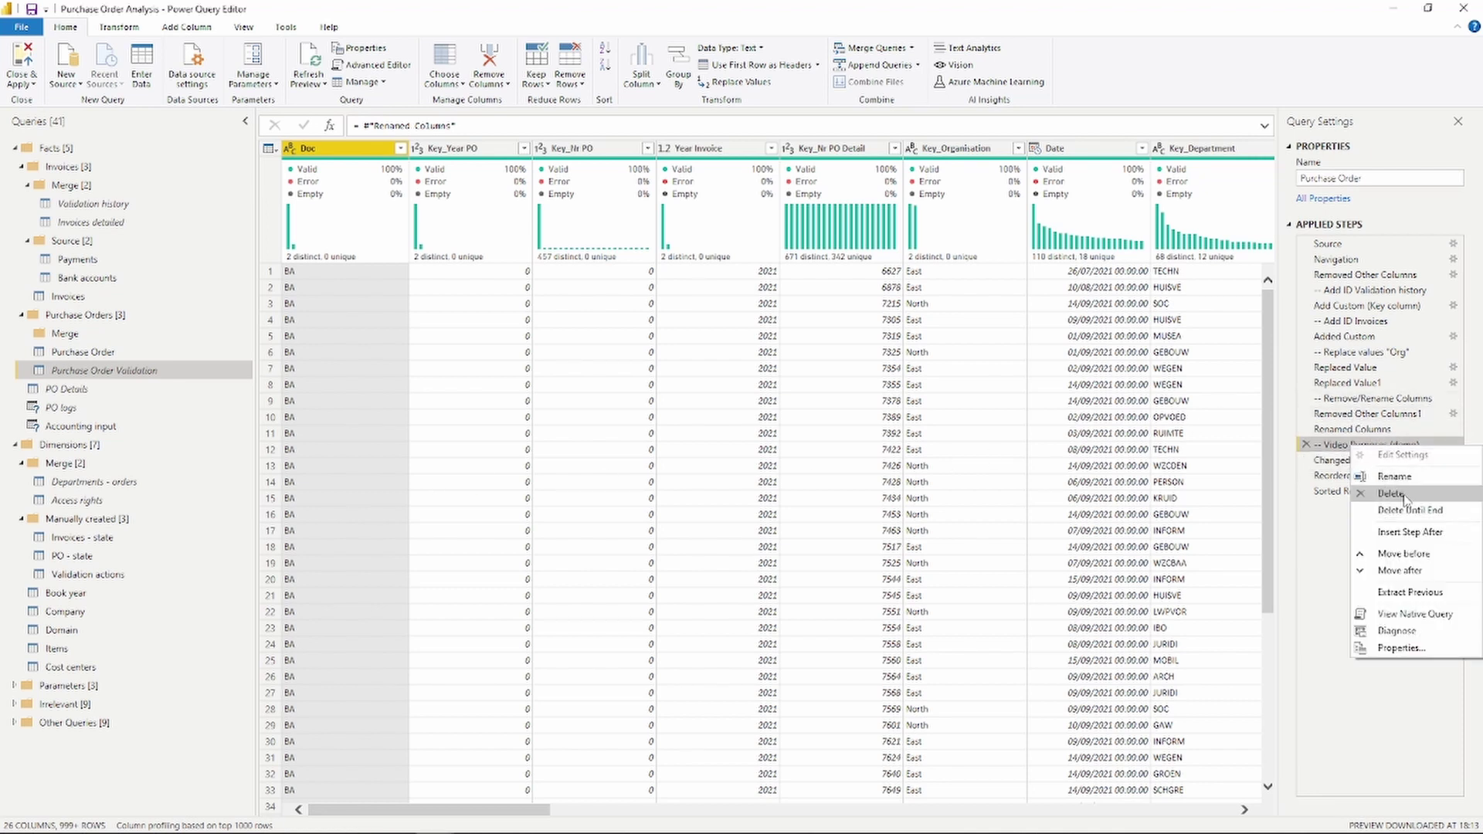
left_click(1404, 495)
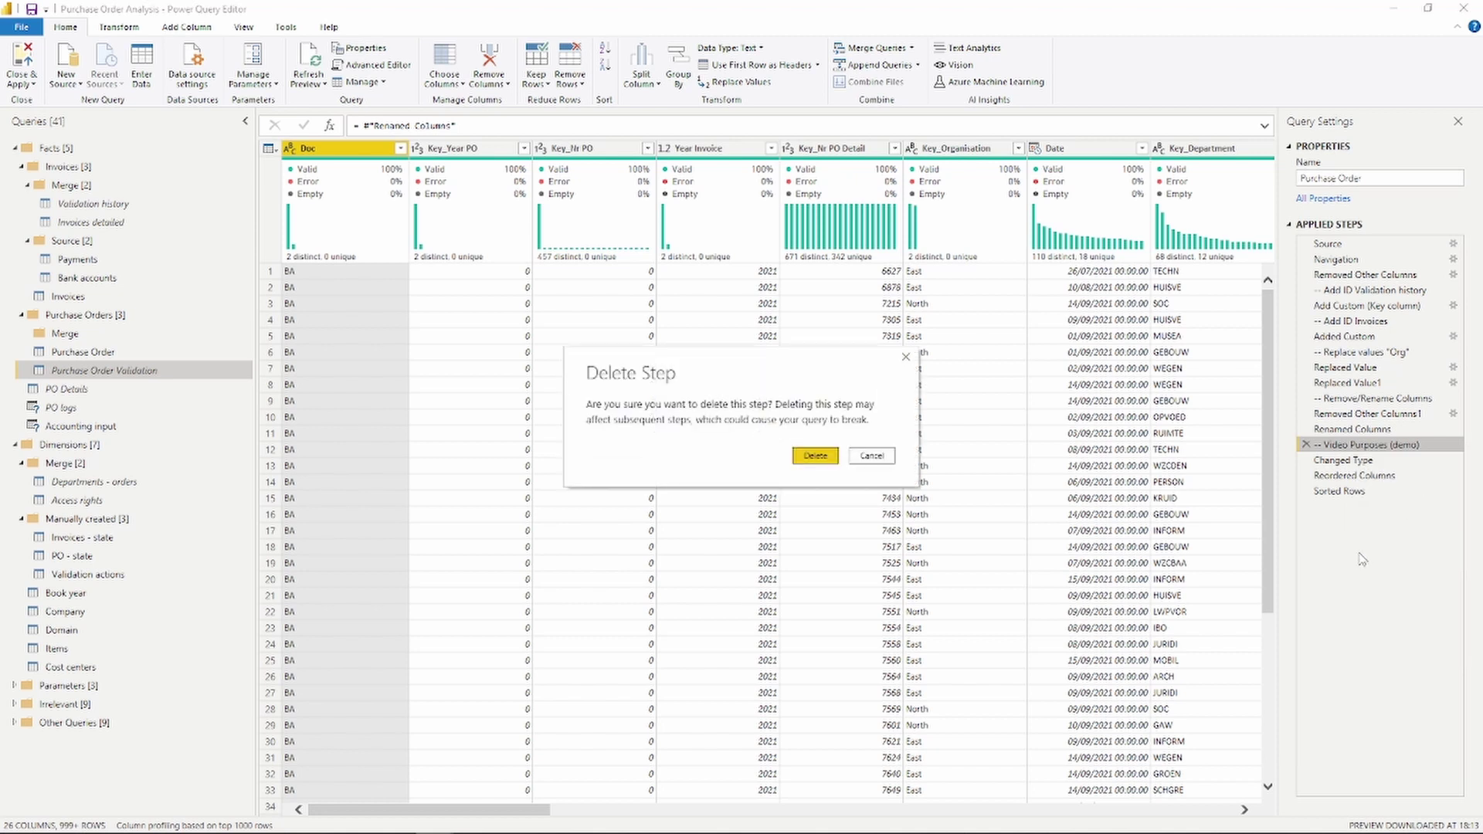
left_click(816, 456)
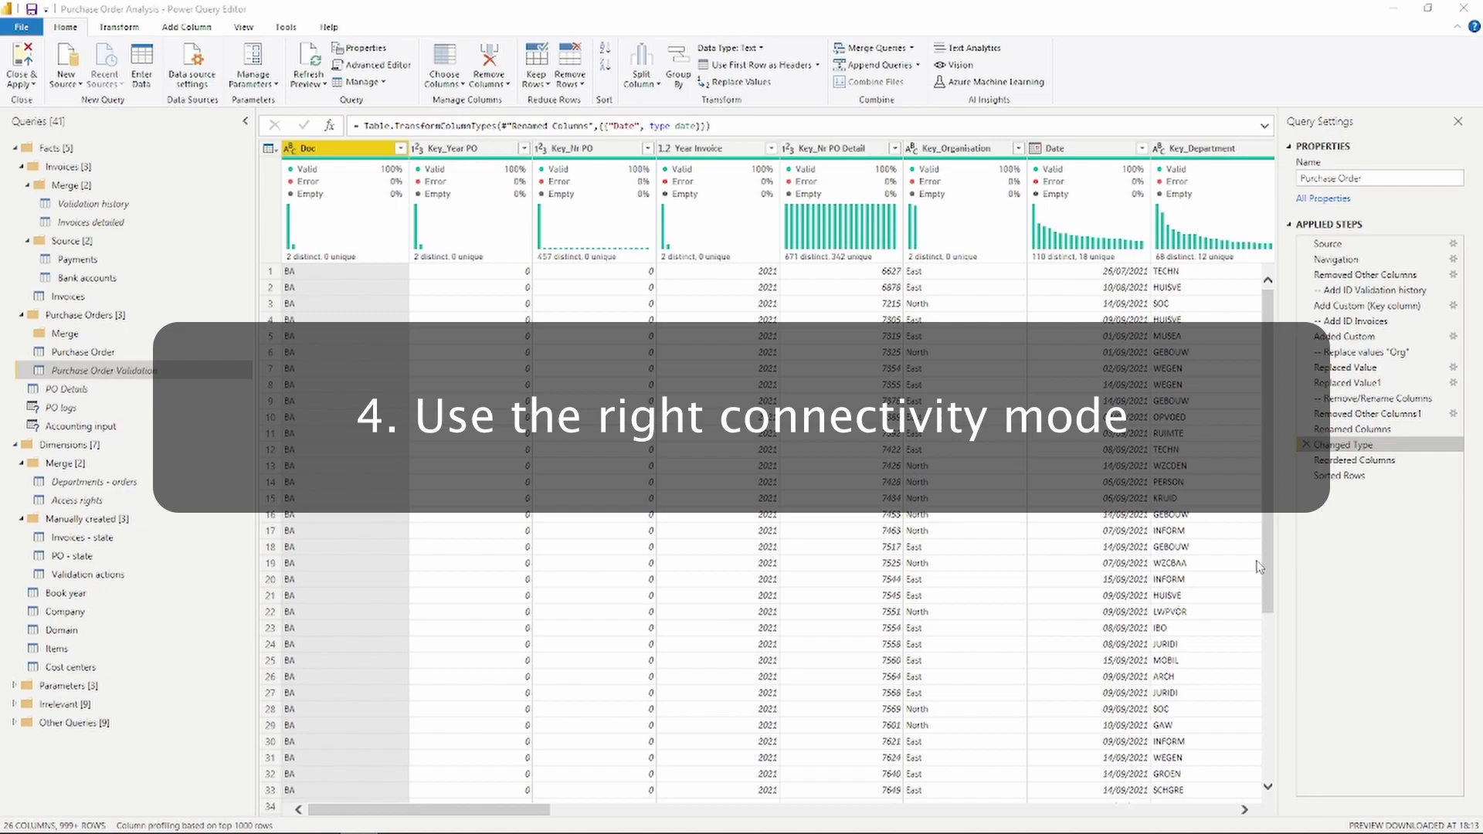
Preview the Purchase Order query at its final Sorted Rows step
left_click(1390, 477)
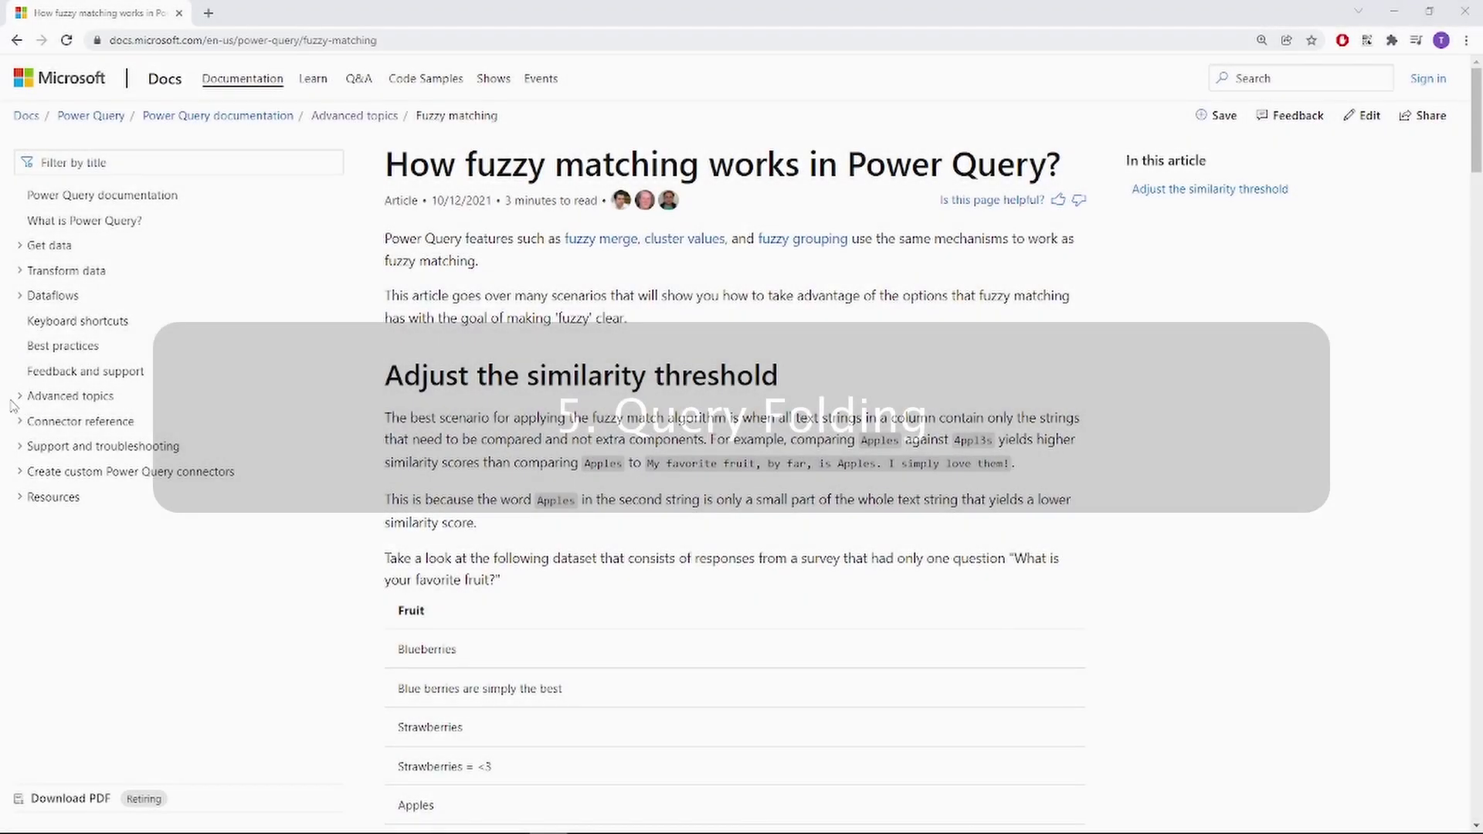
Open the Query folding article under Advanced topics in the Docs sidebar and read through it
left_click(23, 397)
left_click(62, 421)
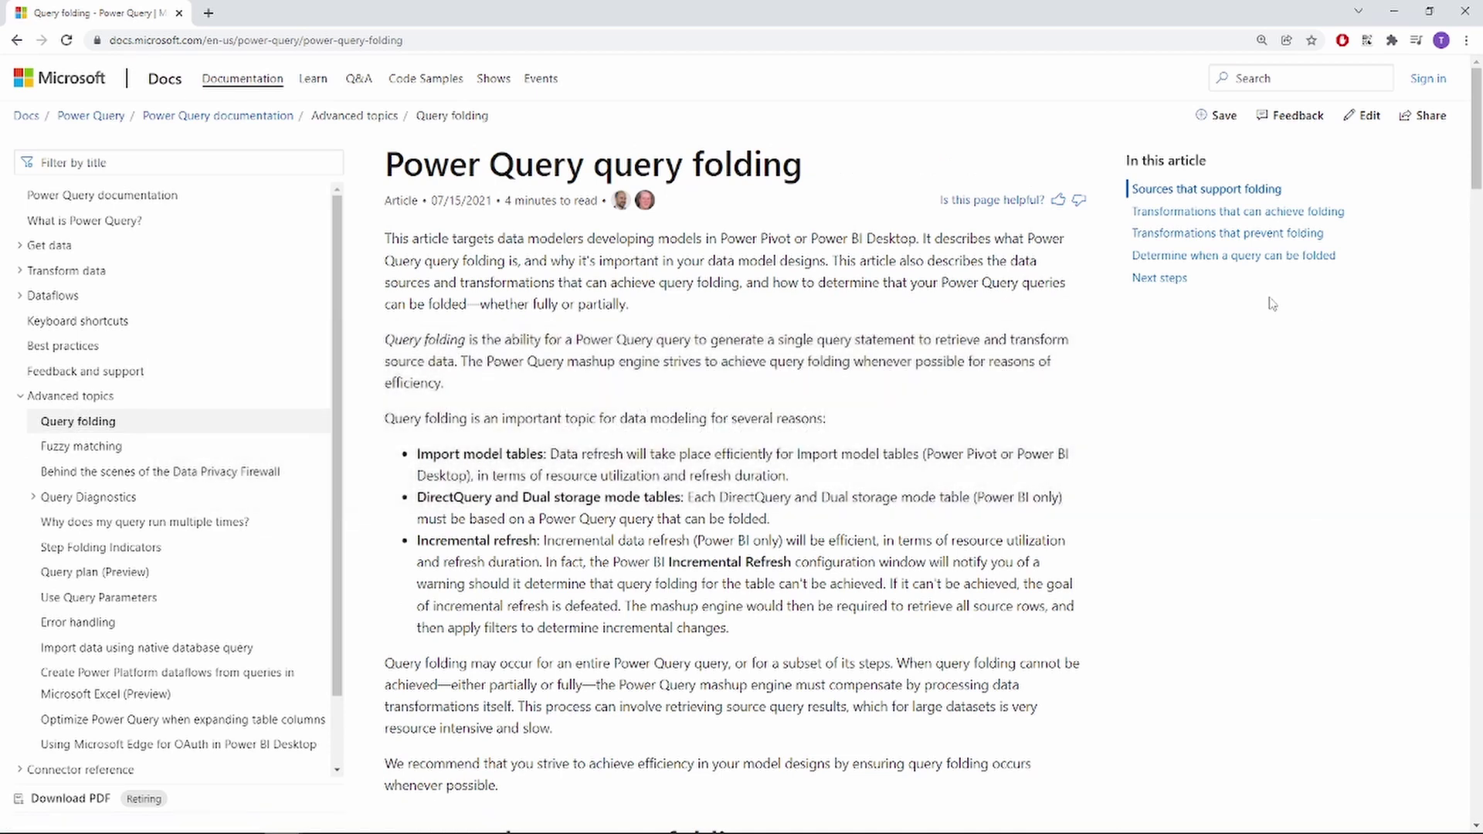
scroll(1272, 303, "down", 2)
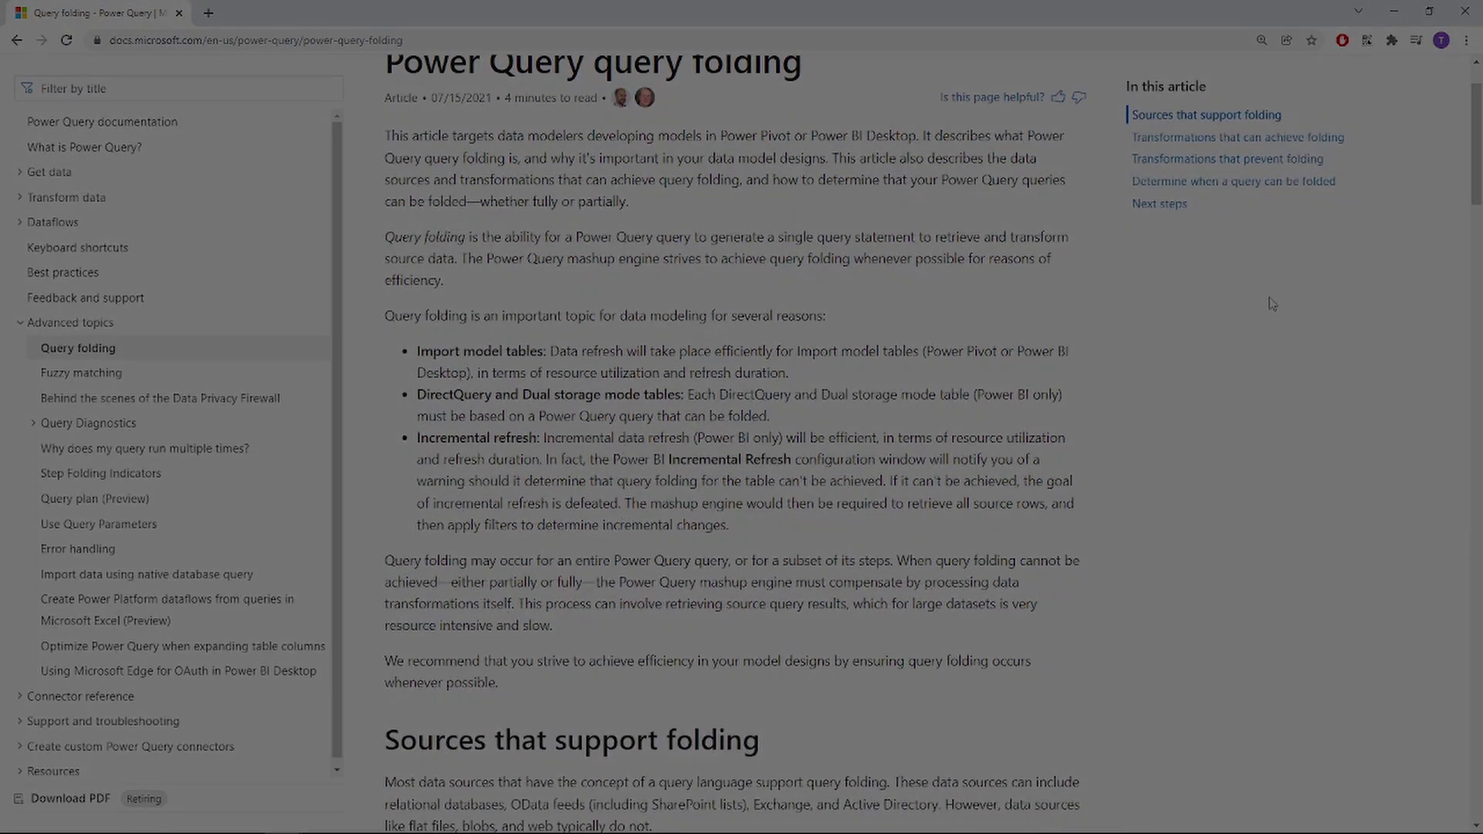
scroll(1272, 303, "down", 3)
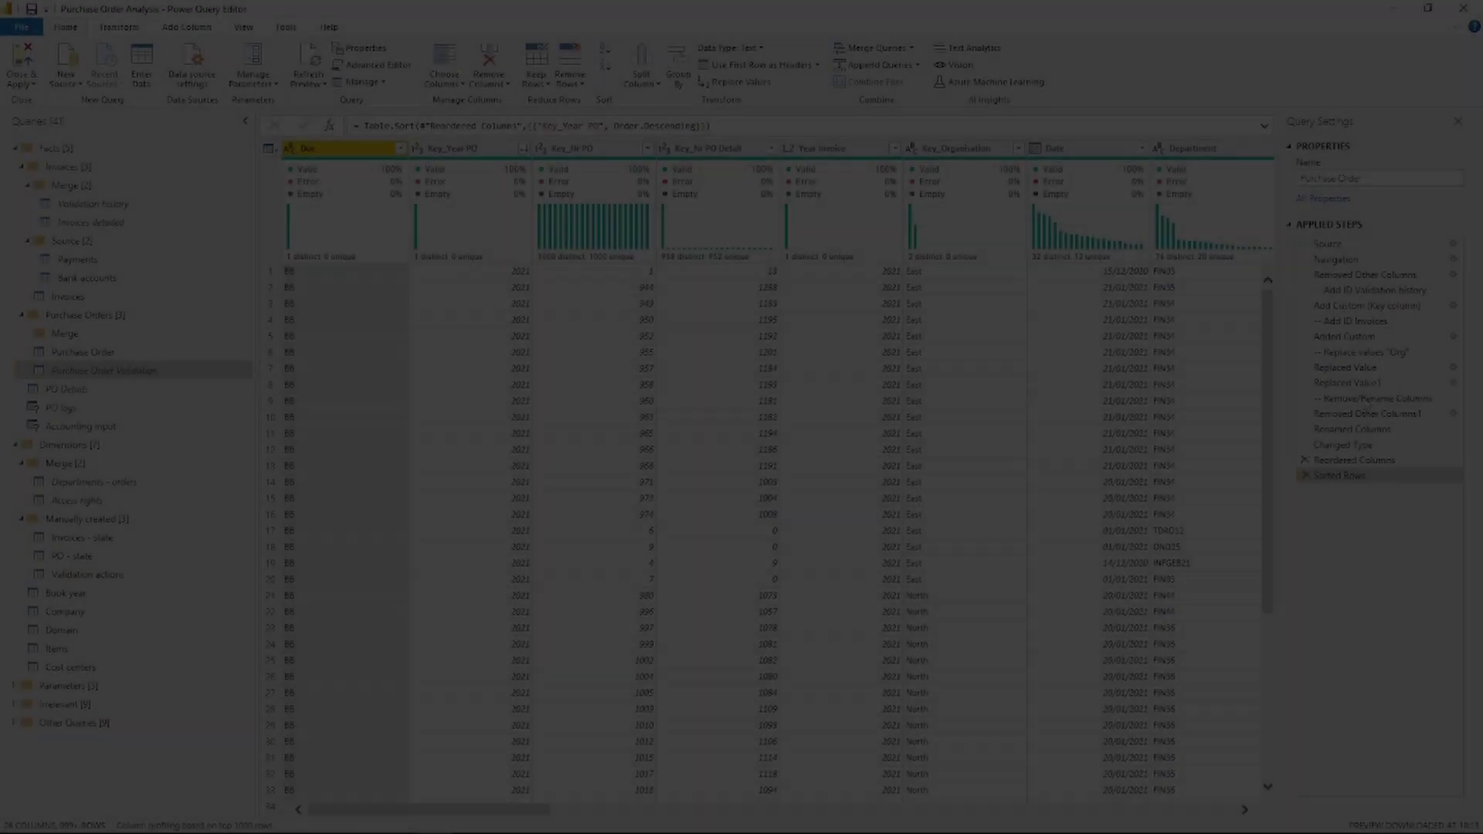
right_click(1350, 352)
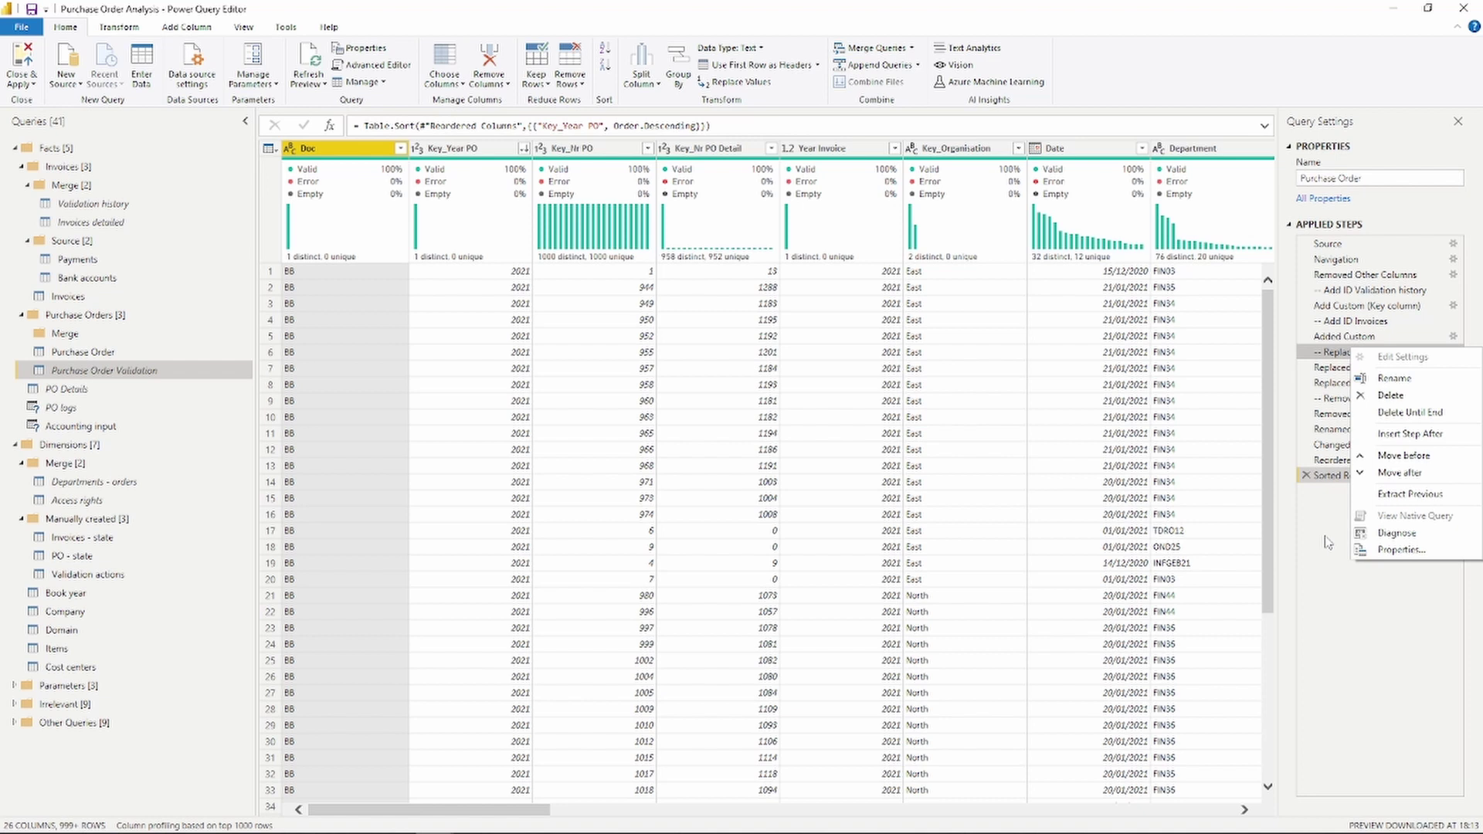
right_click(1350, 306)
right_click(1350, 305)
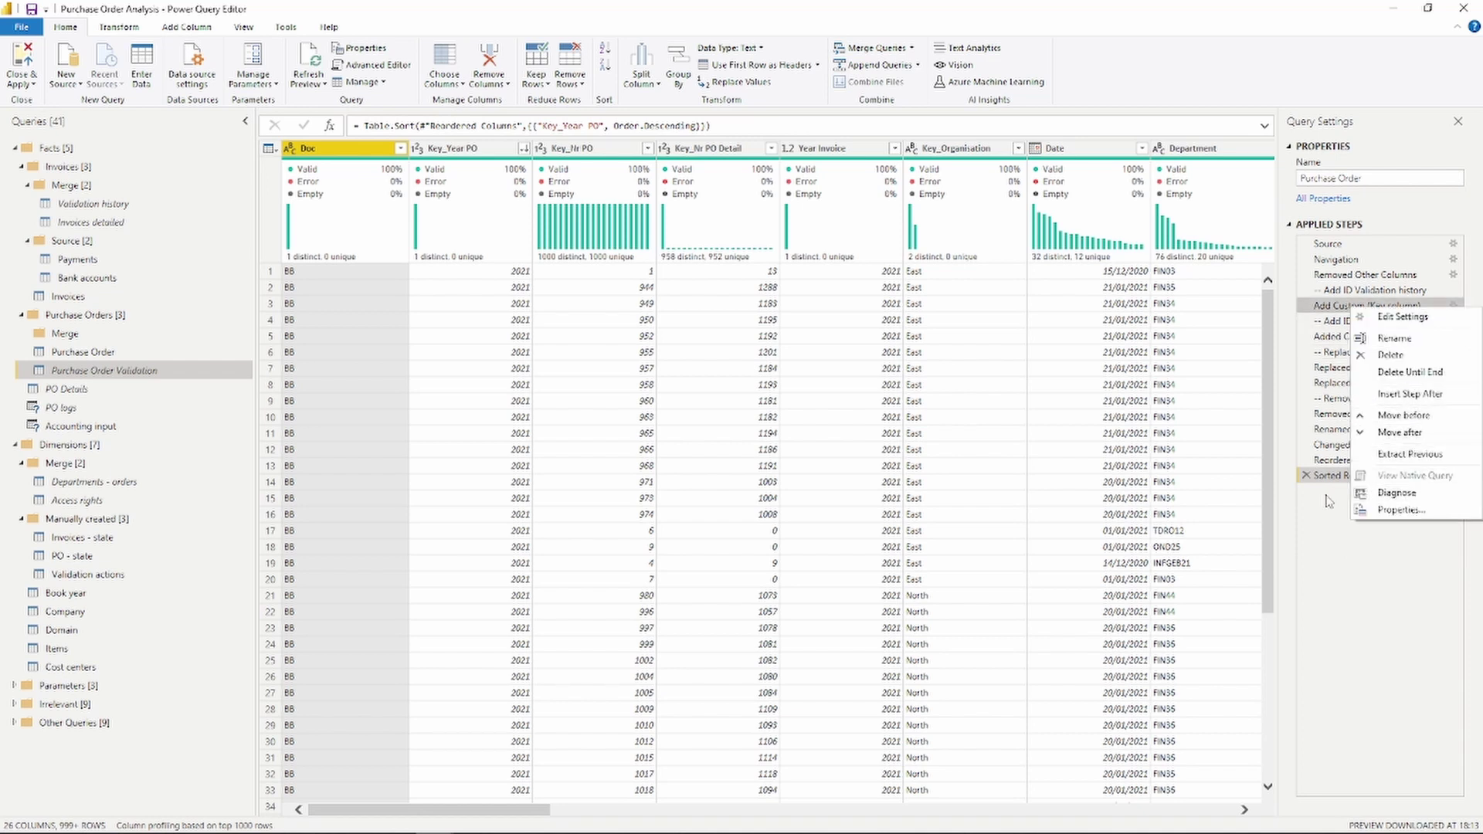
left_click(1328, 501)
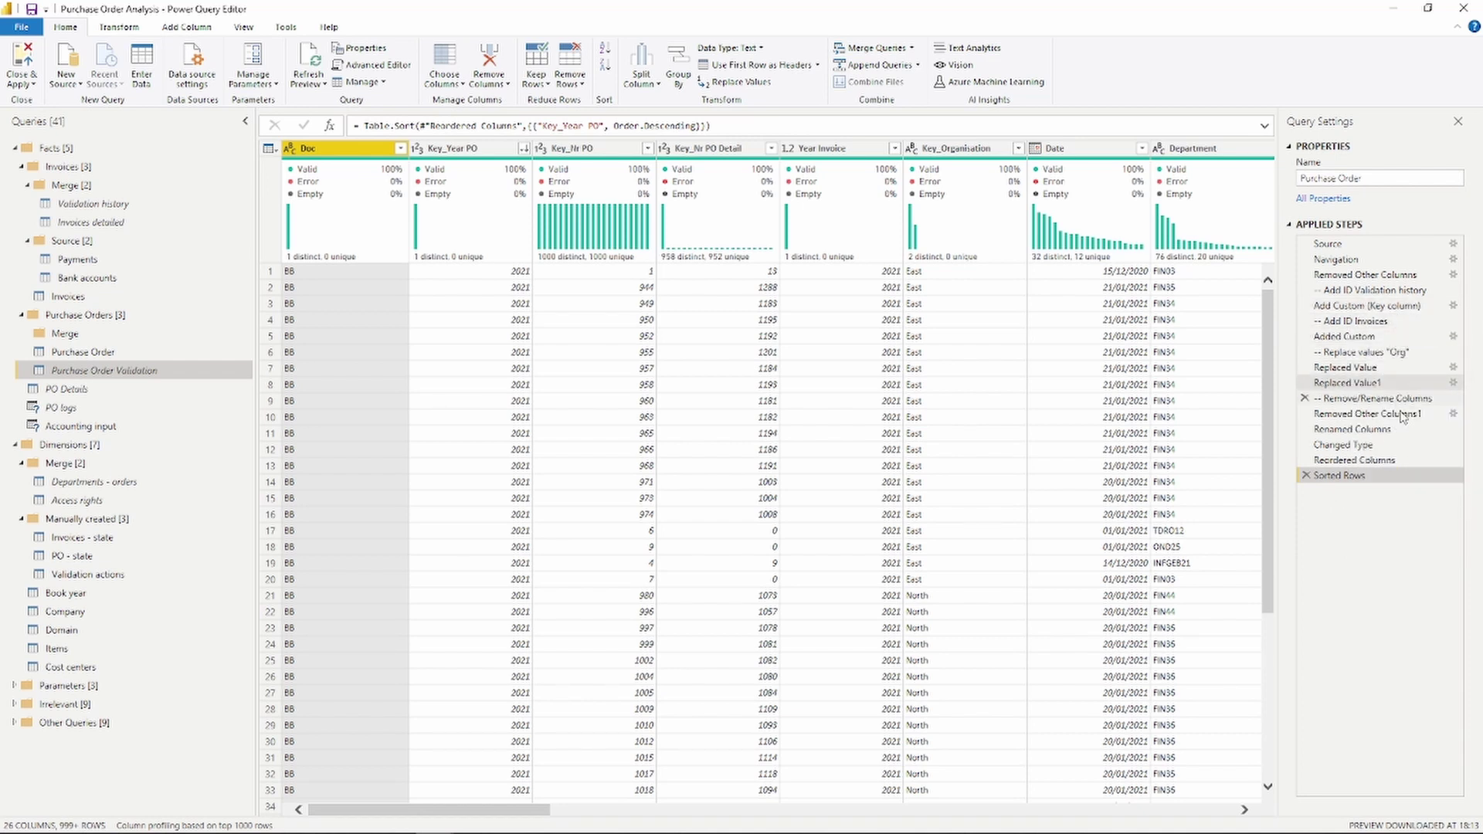
left_click(1402, 445)
right_click(1401, 446)
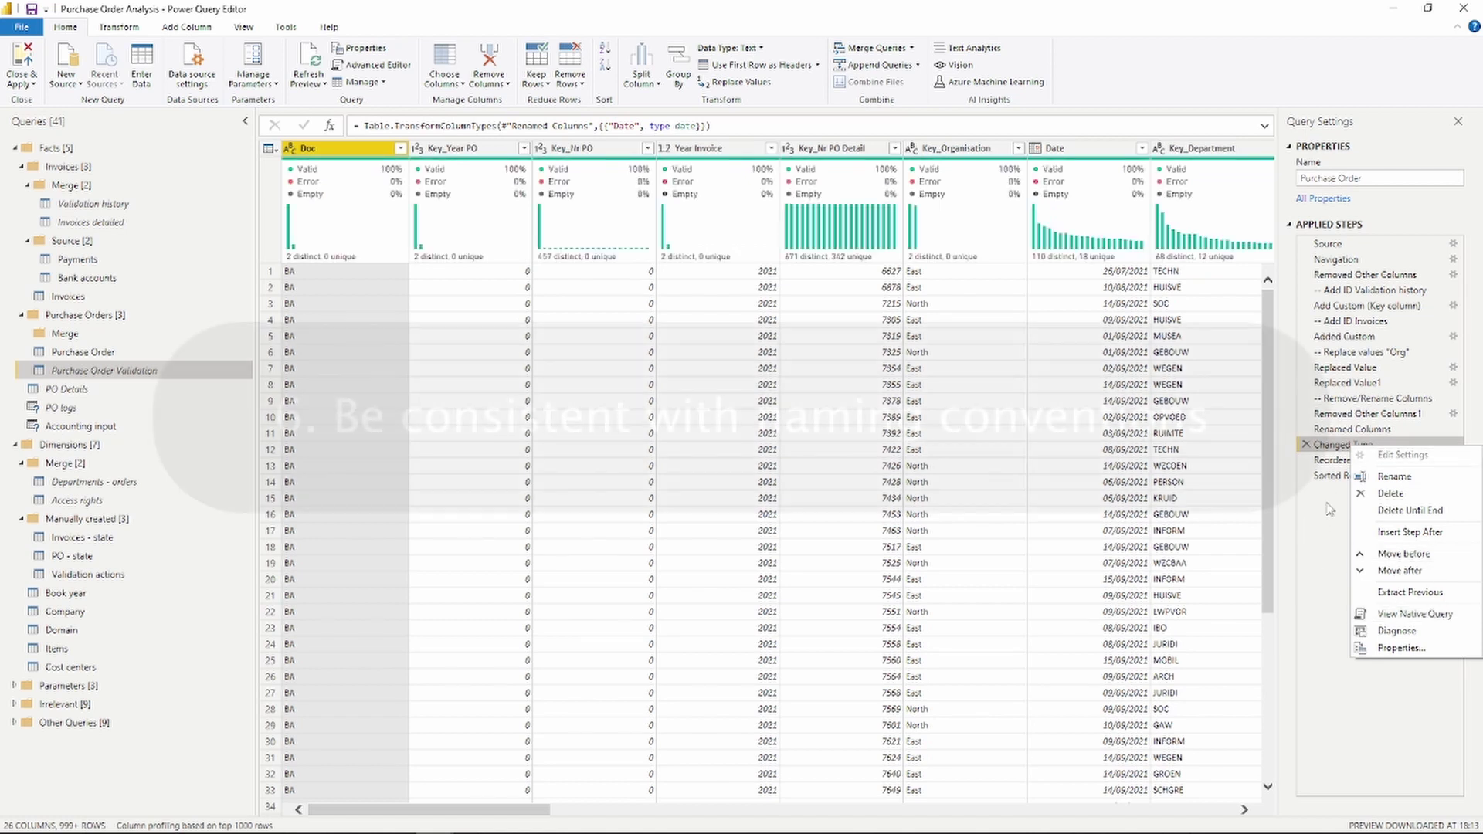
left_click(1331, 496)
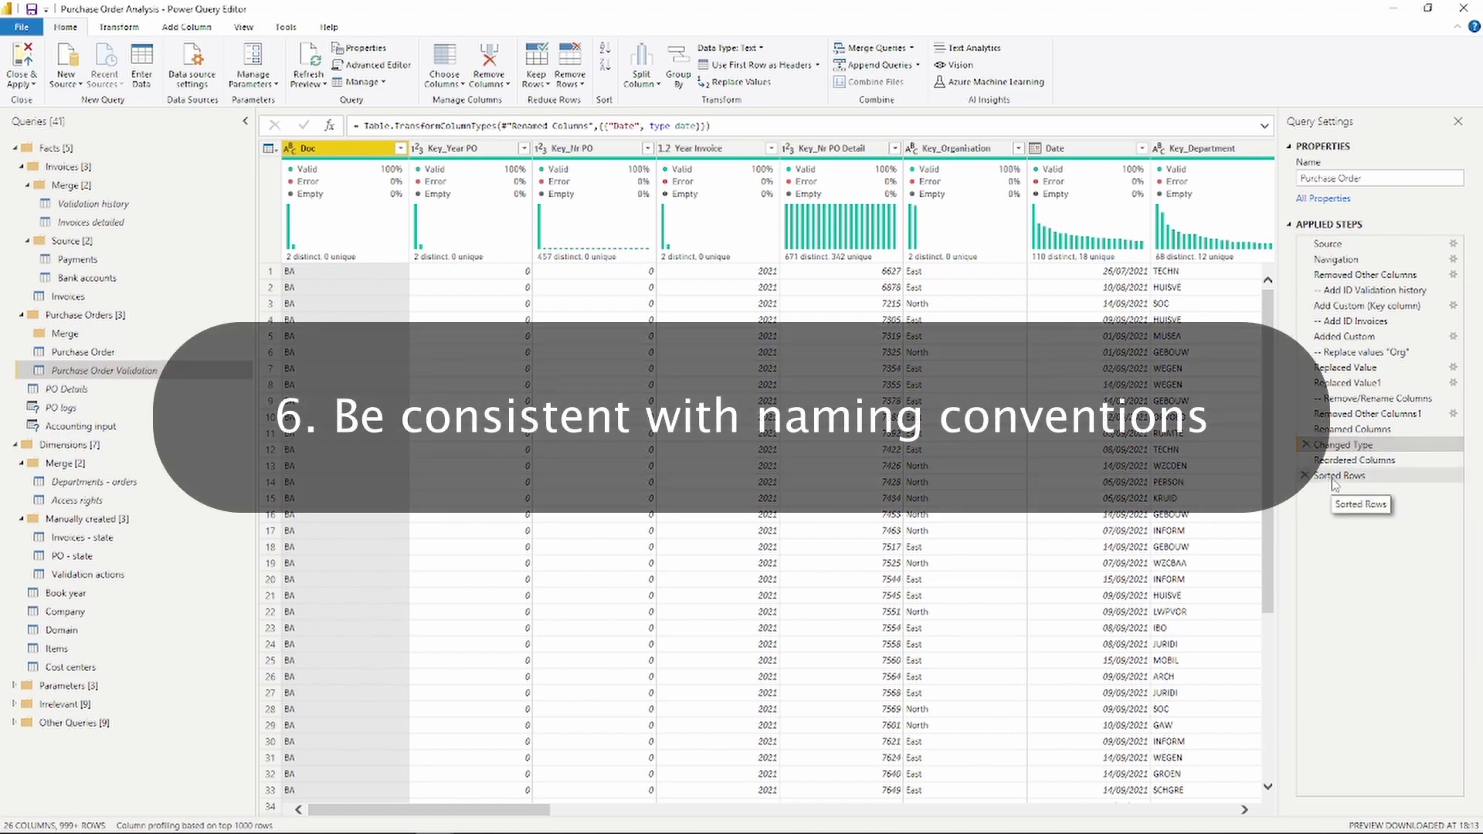
left_click(1333, 475)
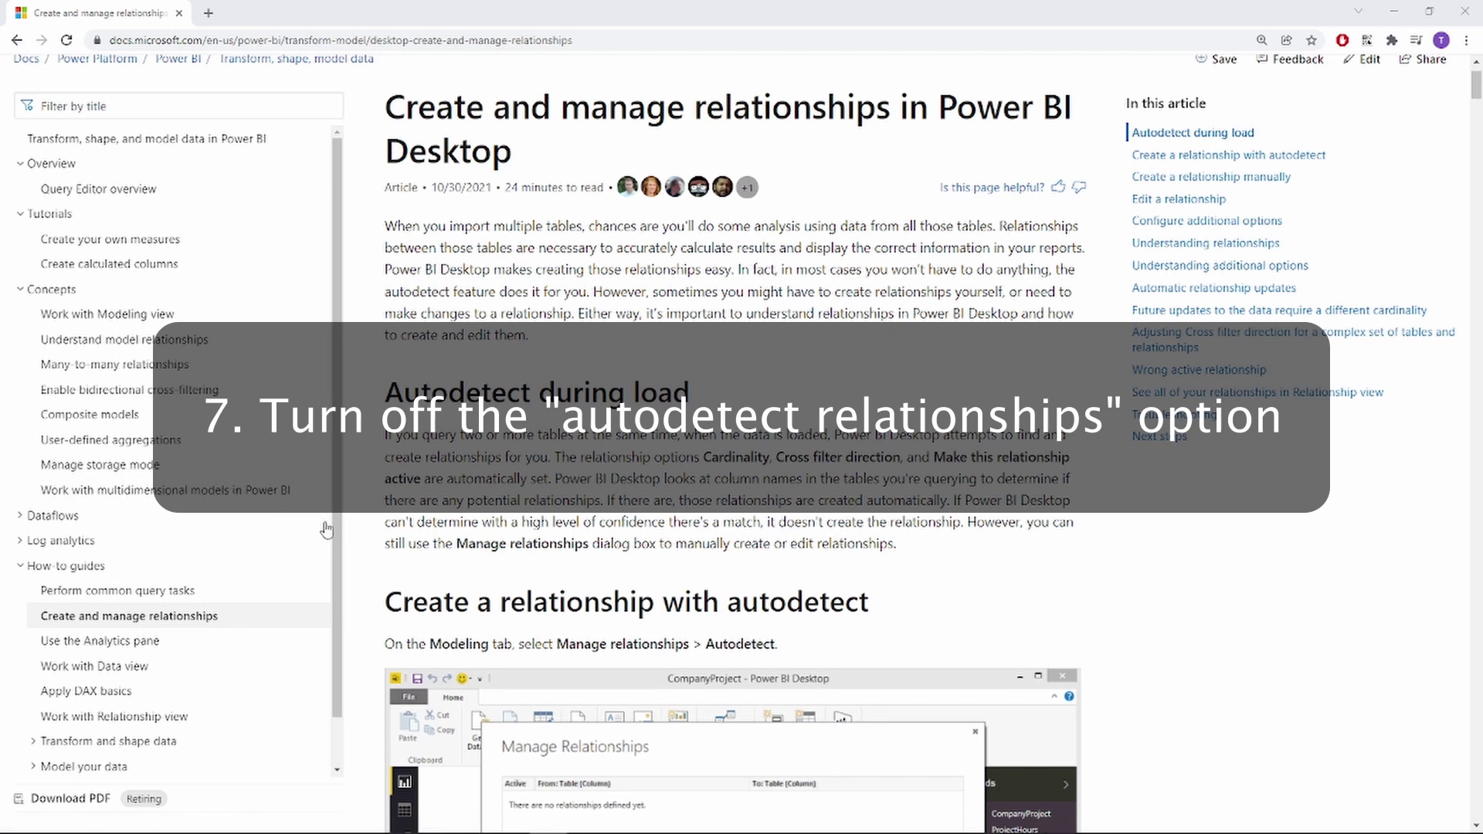
Scroll the relationships article down to the 'Autodetect during load' section
scroll(320, 525, "down", 1)
scroll(356, 537, "down", 4)
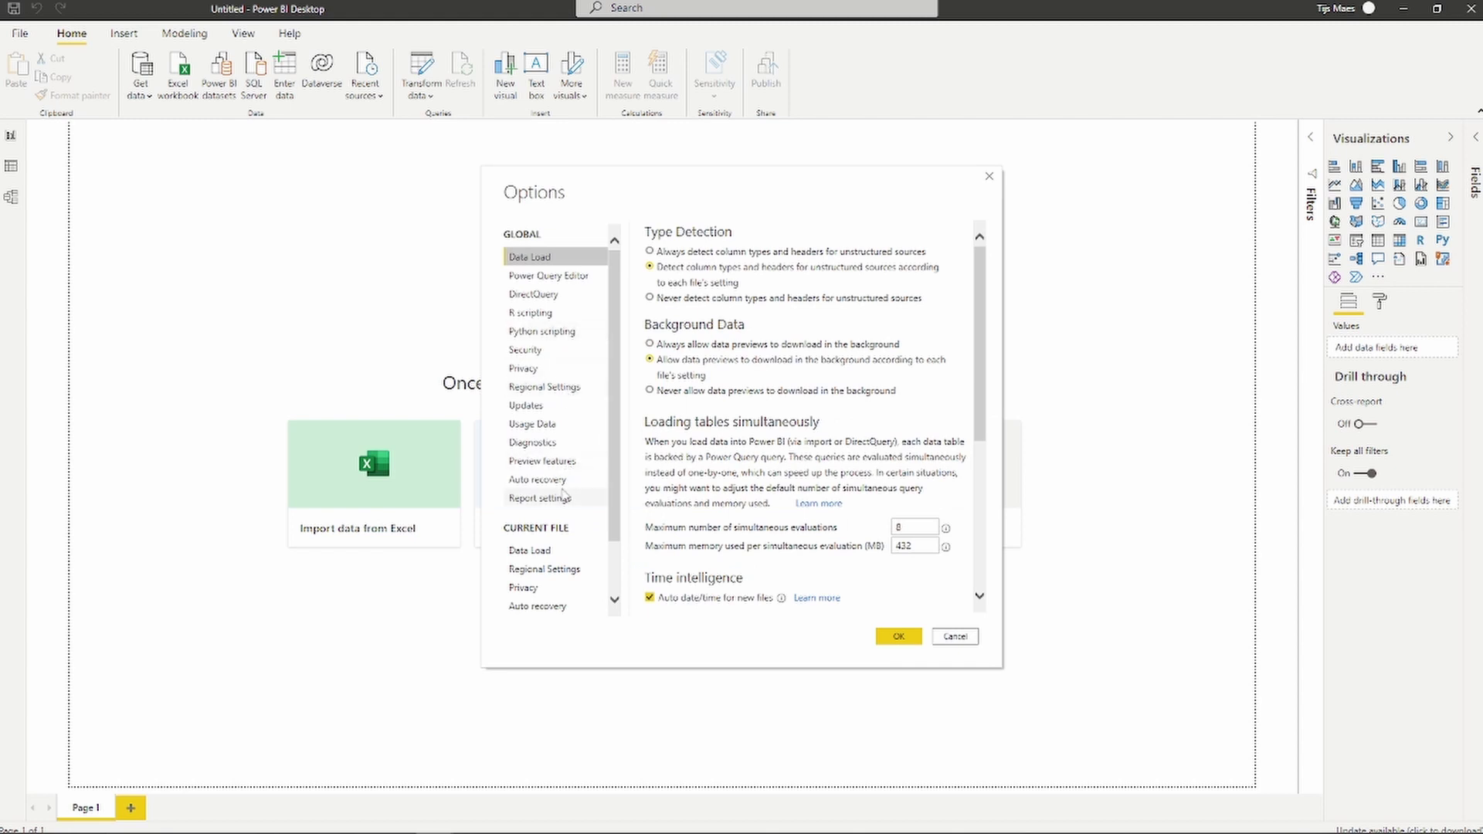
Uncheck 'Autodetect new relationships after data is loaded' in Current File > Data Load options
scroll(563, 495, "down", 2)
left_click(530, 485)
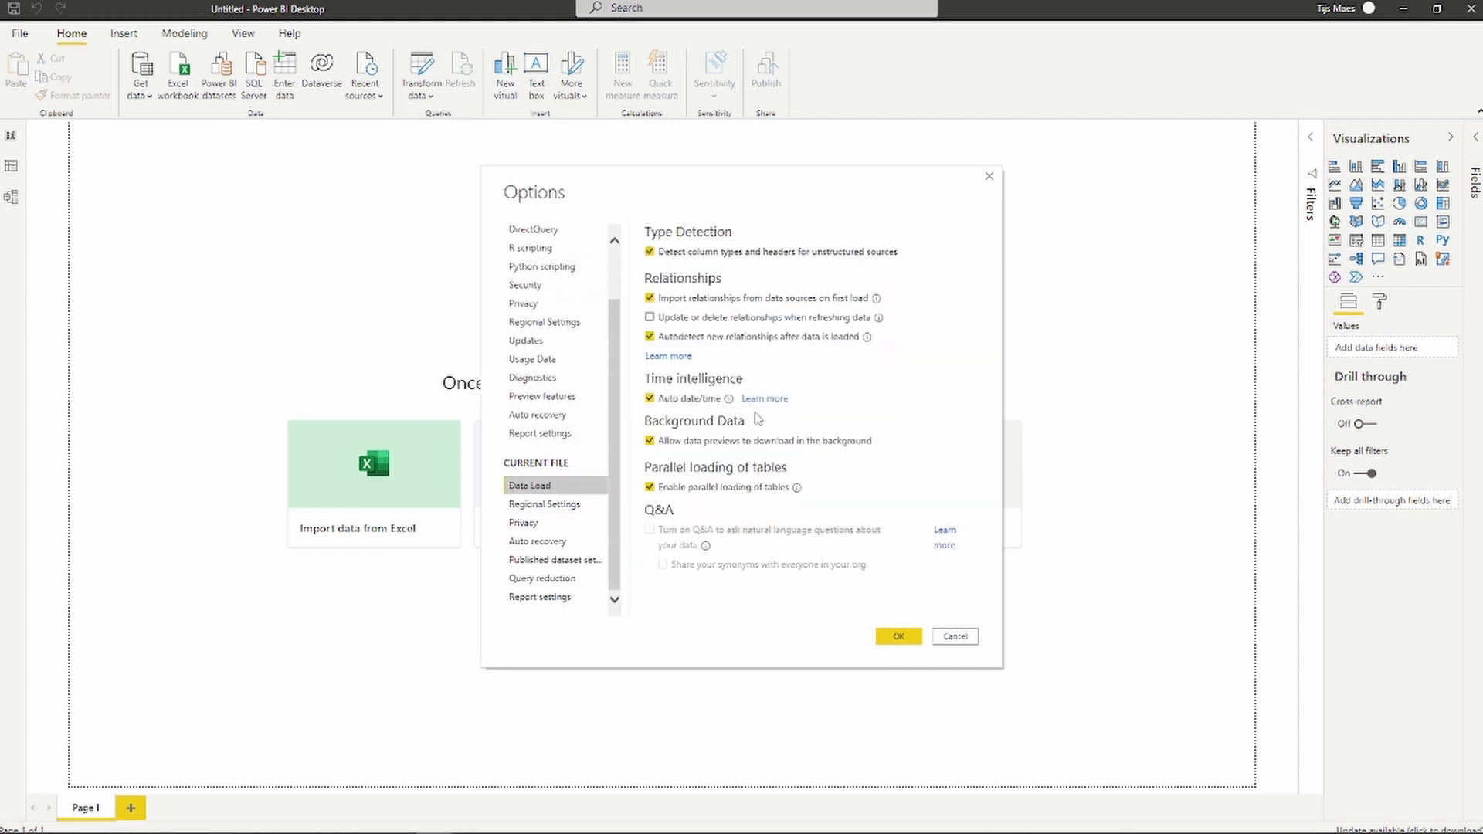
mouse_move(865, 339)
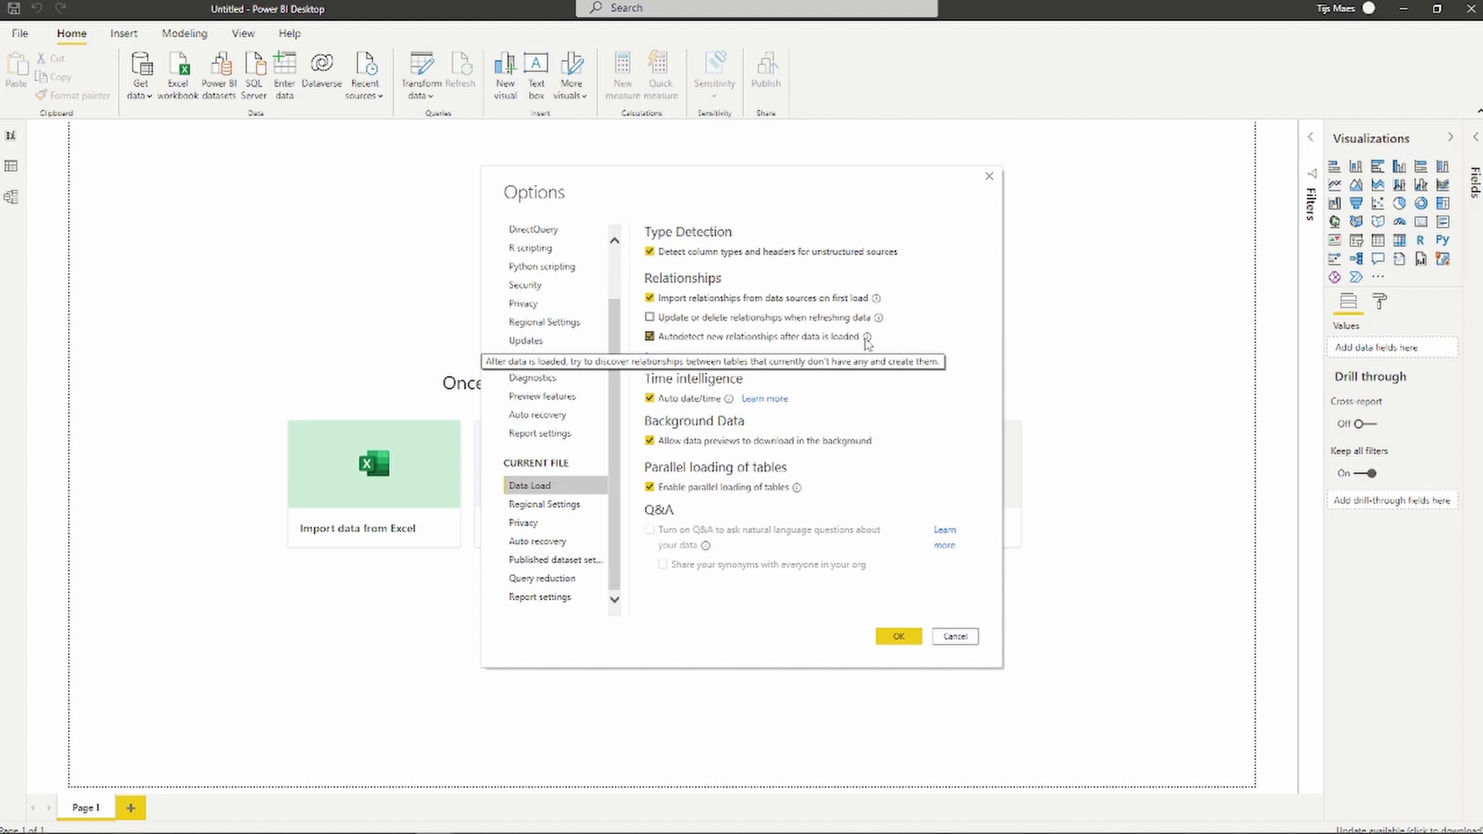
left_click(650, 338)
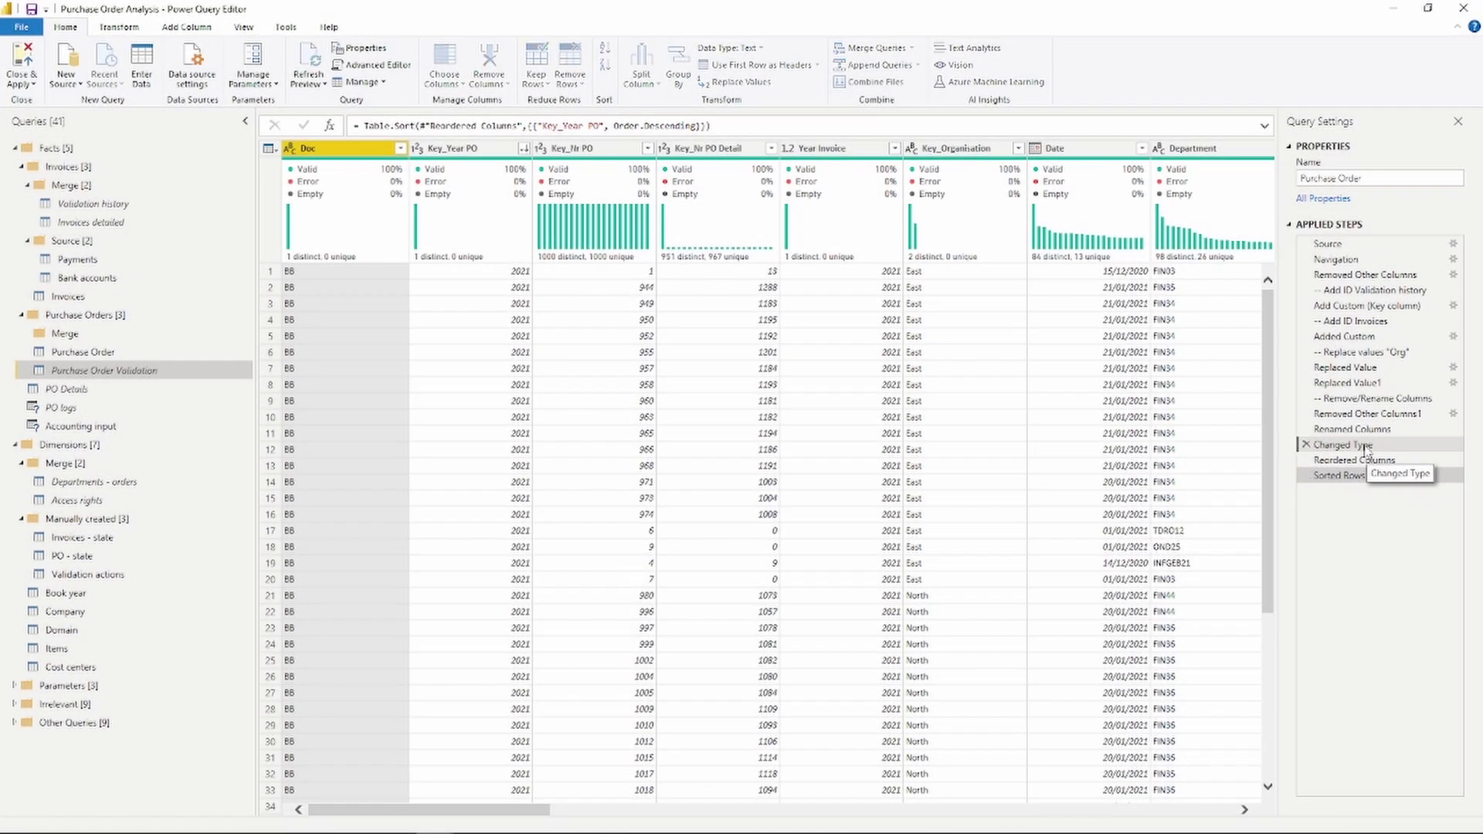
Set the Doc column to Text within the existing Changed Type step, inserting it there
left_click(1368, 447)
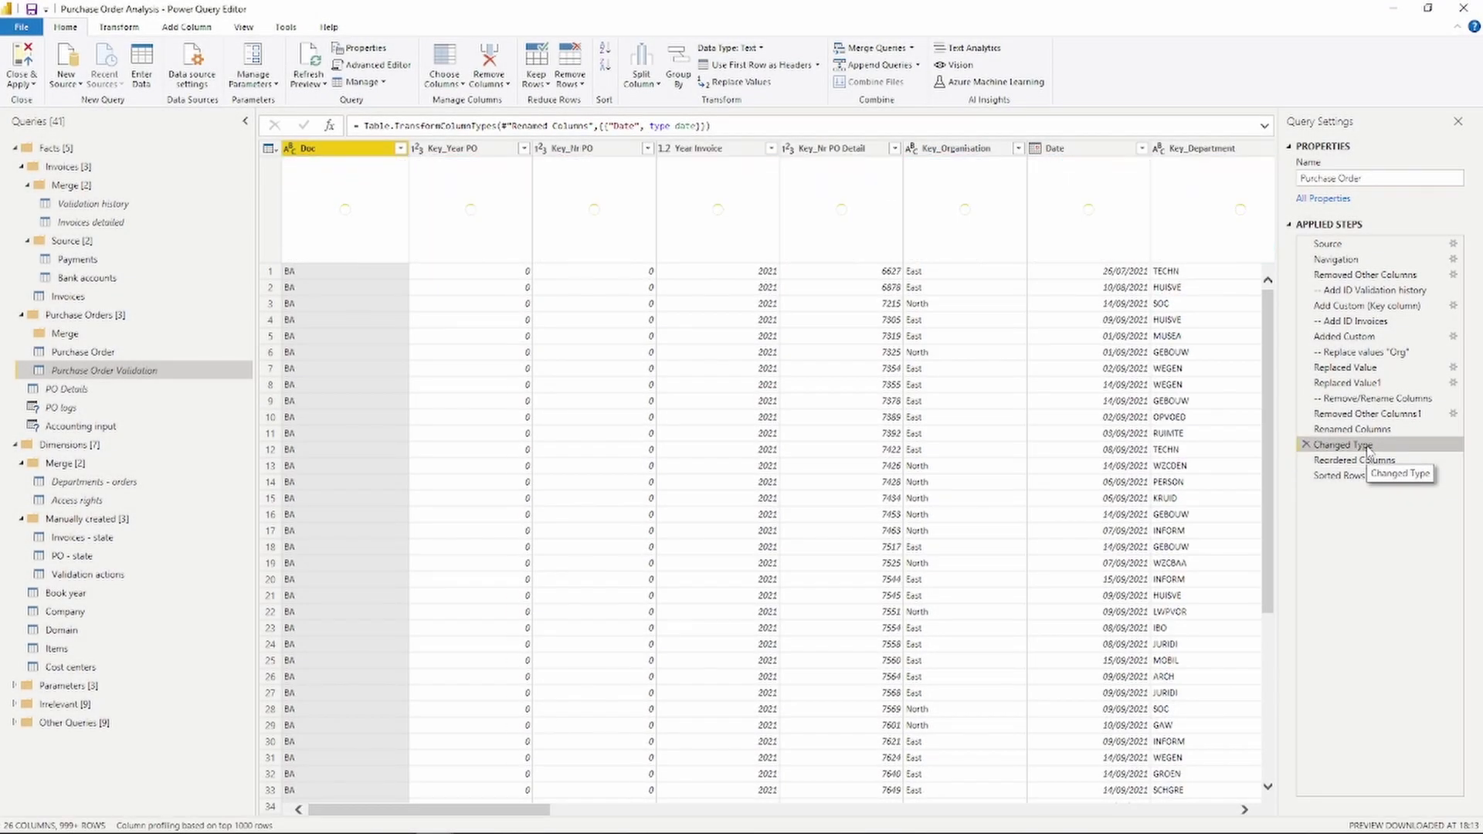
left_click(111, 29)
left_click(242, 50)
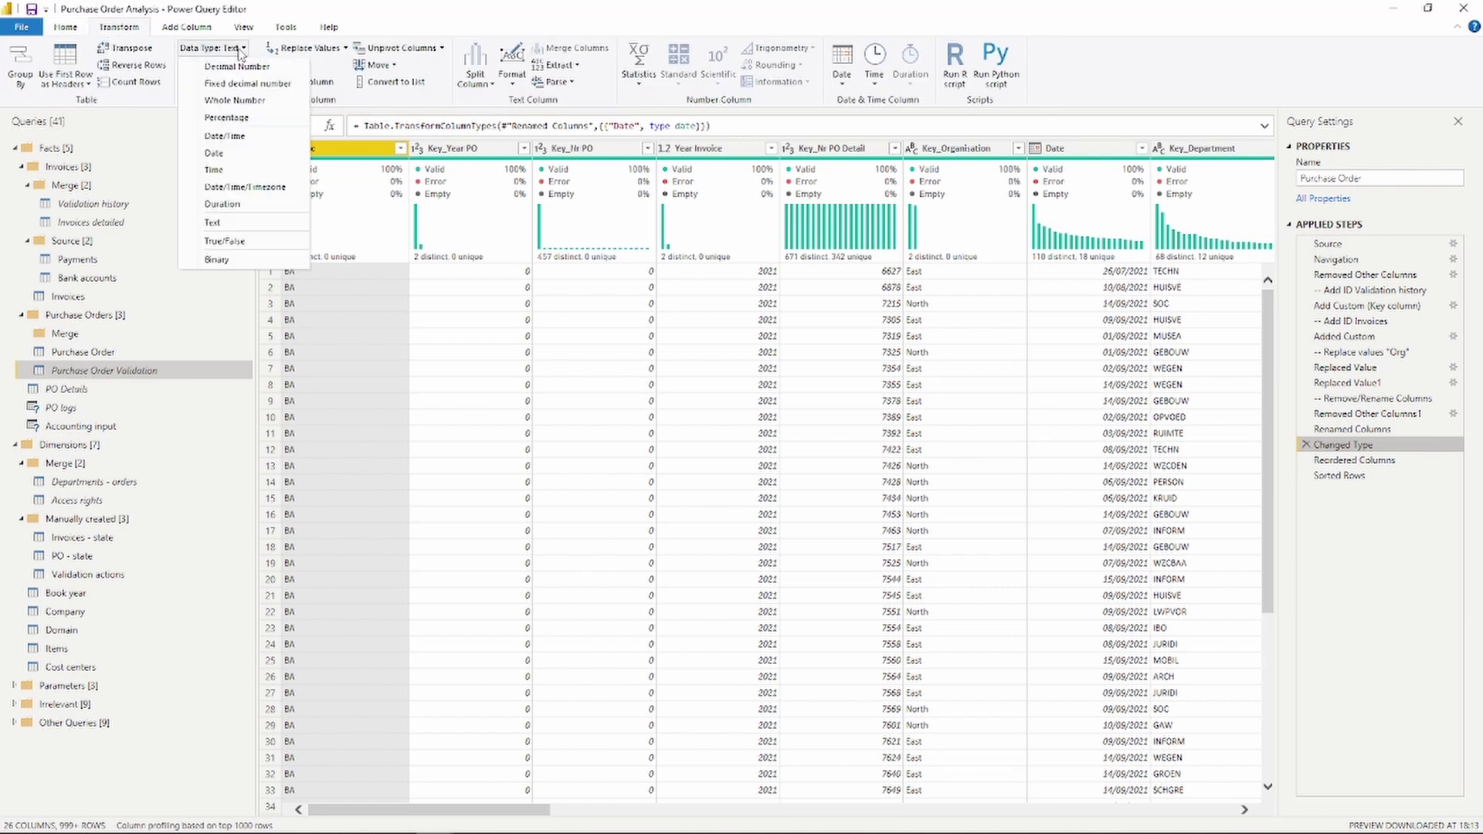
left_click(285, 225)
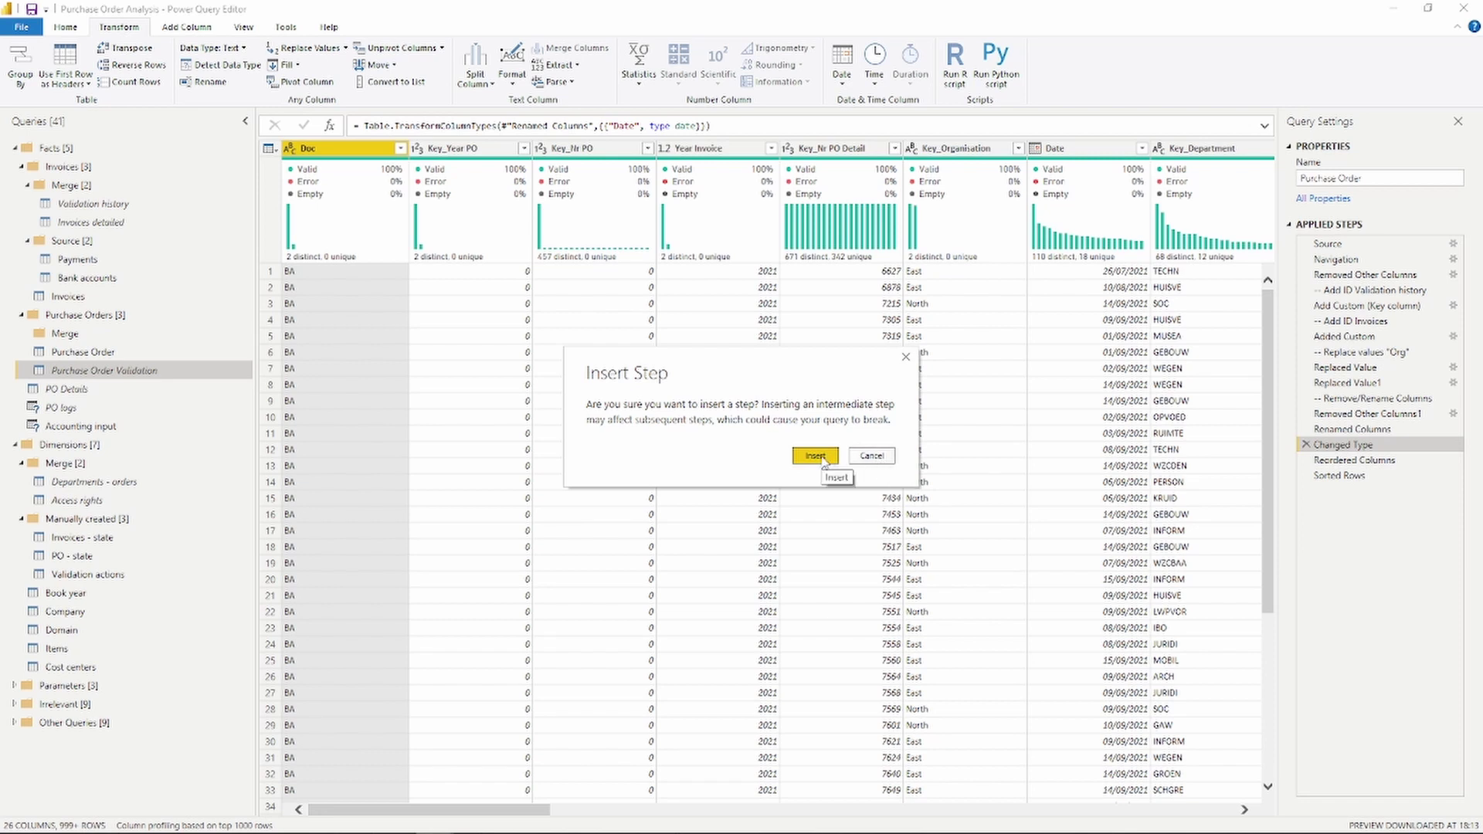
left_click(816, 456)
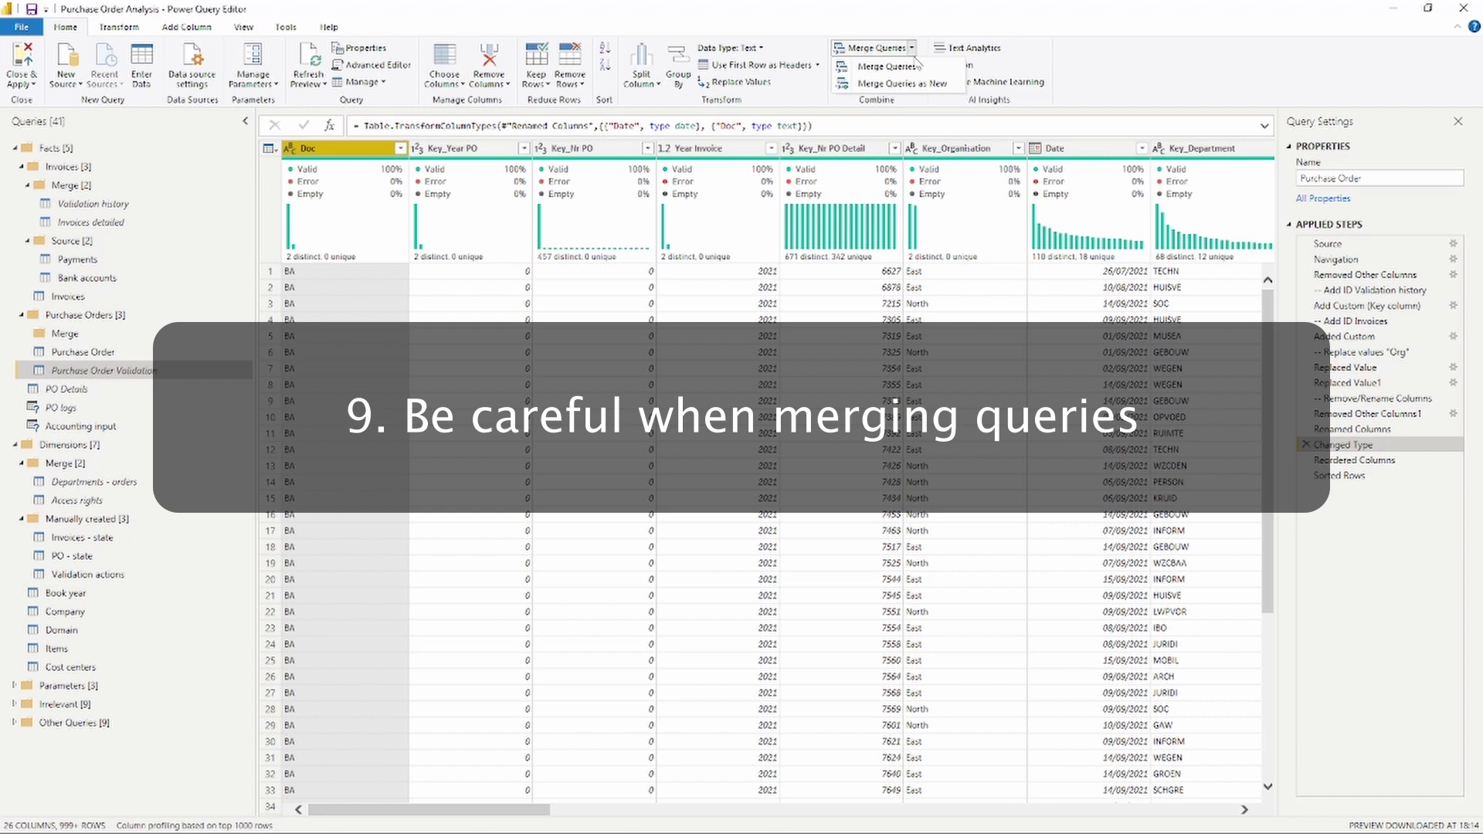
left_click(815, 456)
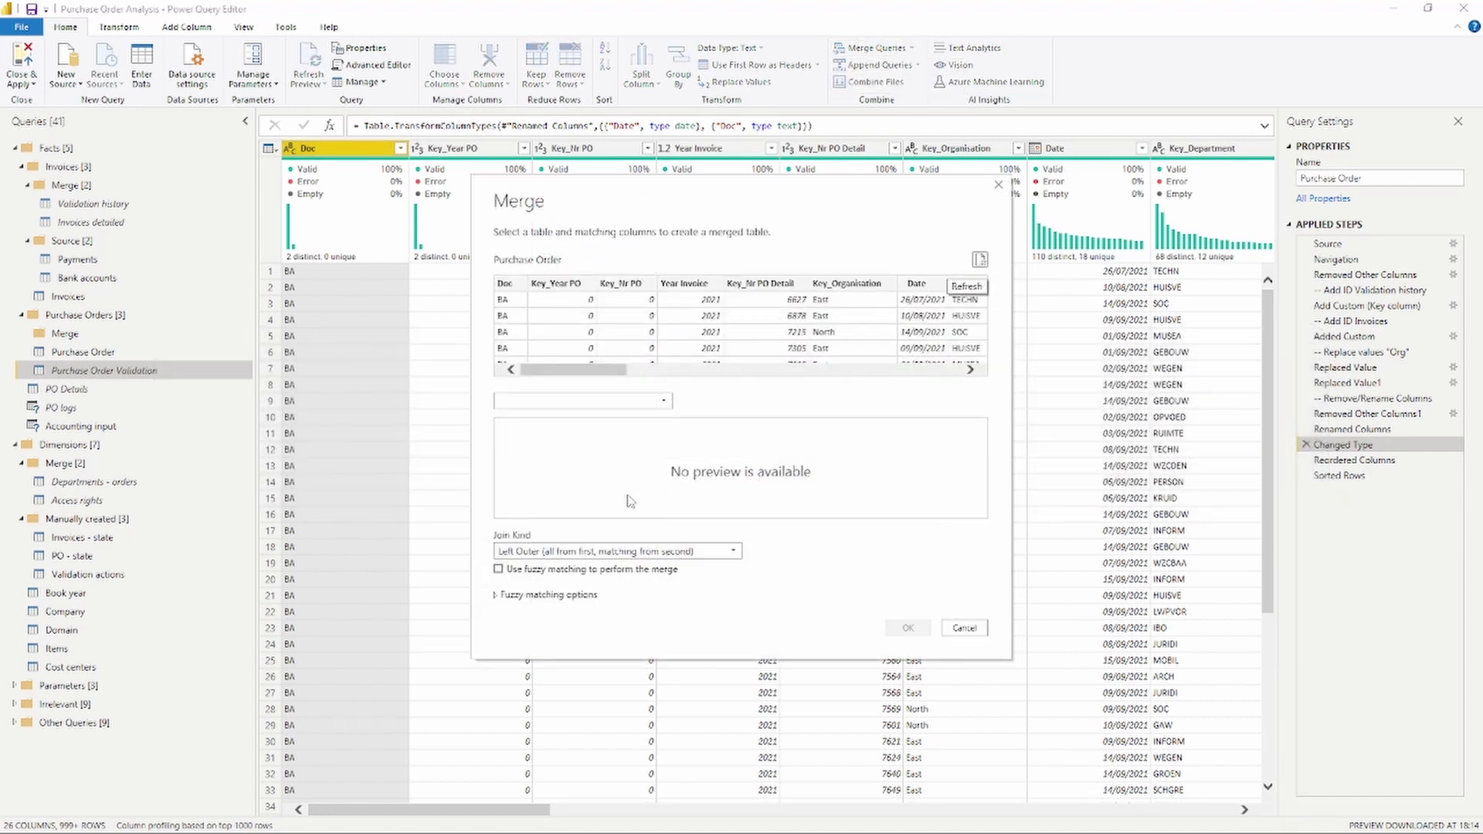
left_click(609, 553)
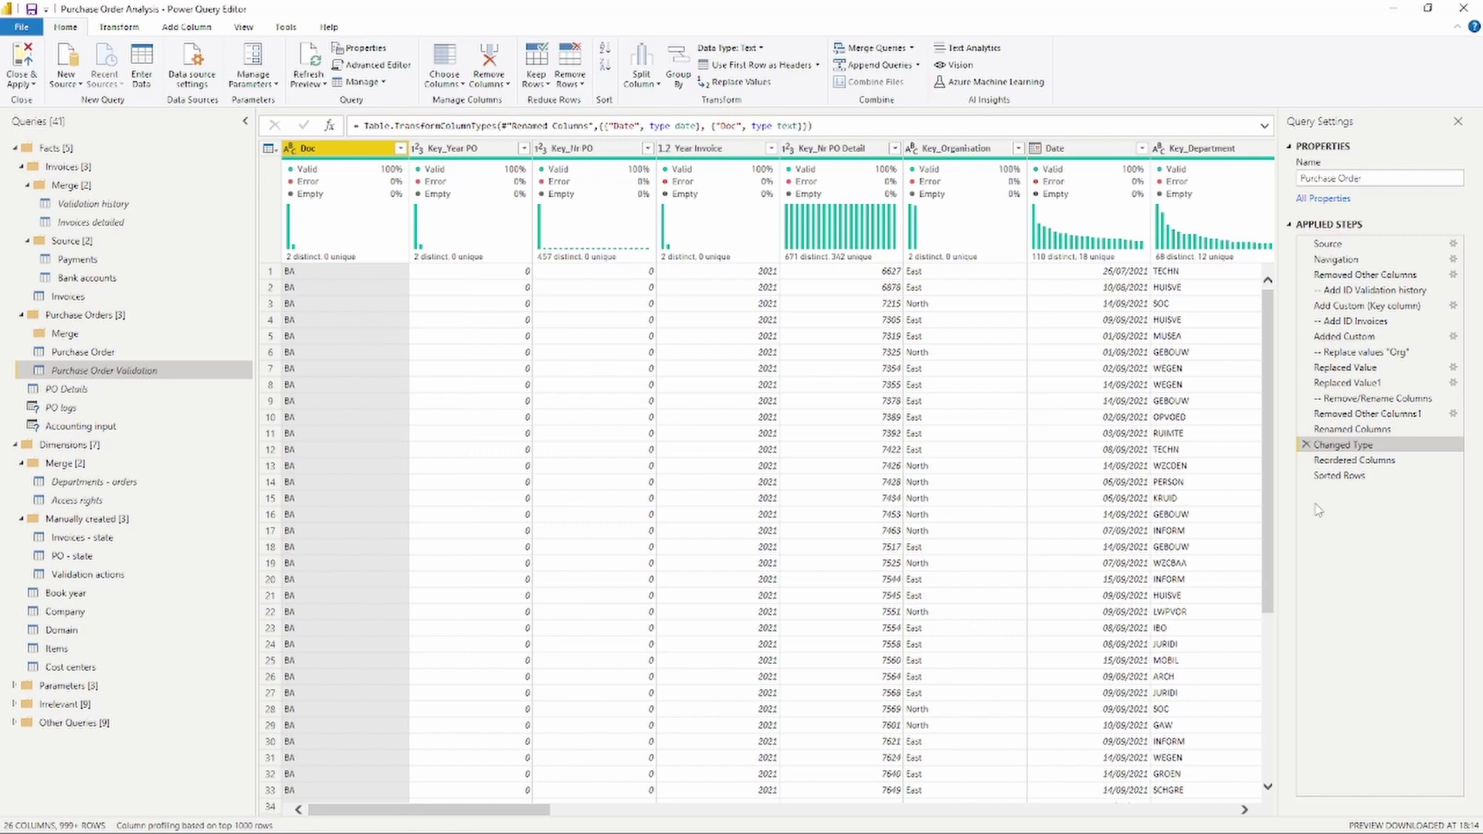
left_click(1357, 477)
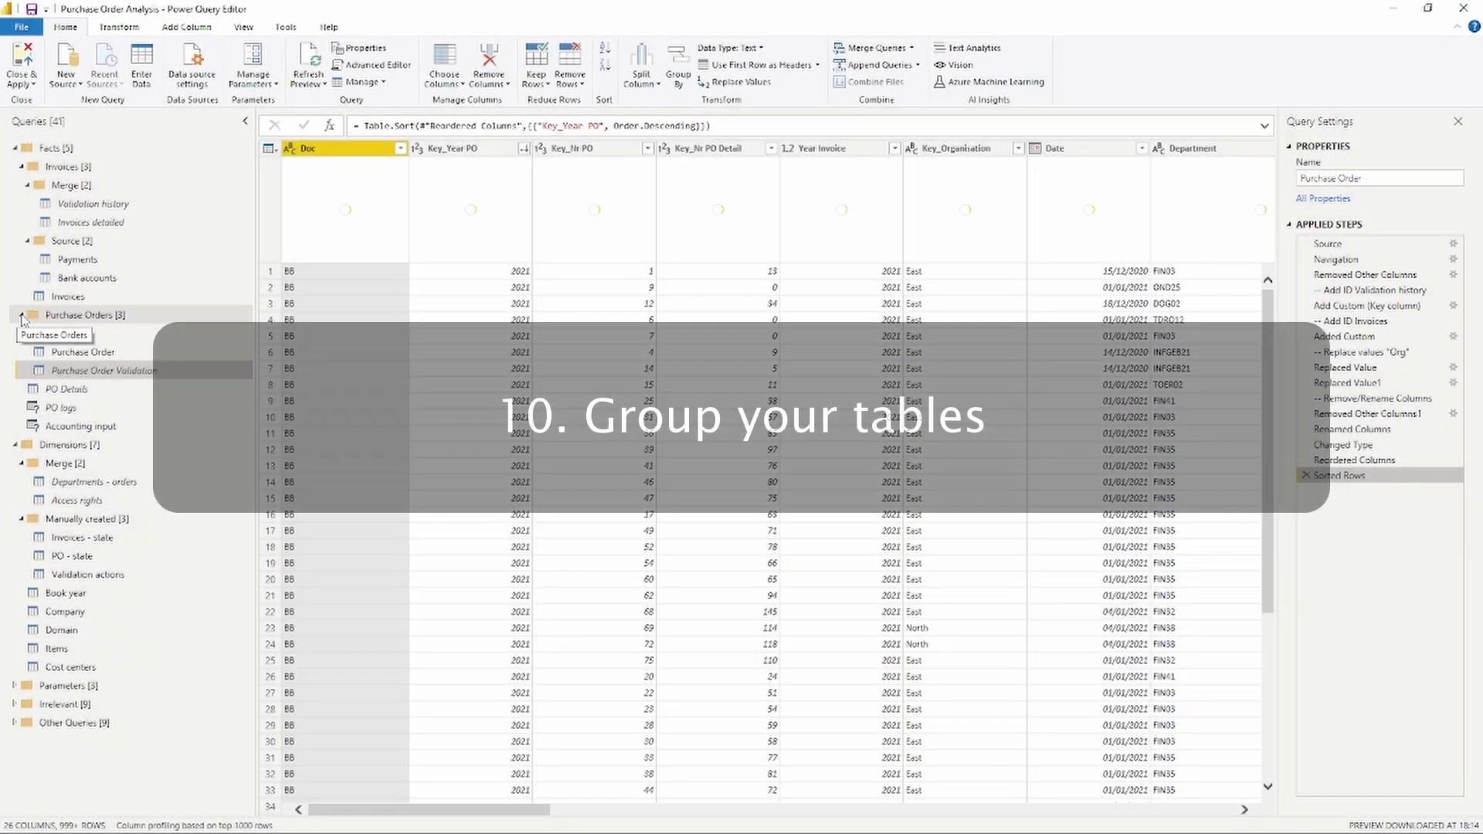
Drag Accounting input into the Facts > Invoices folder, then select the Purchase Order query
left_click(21, 315)
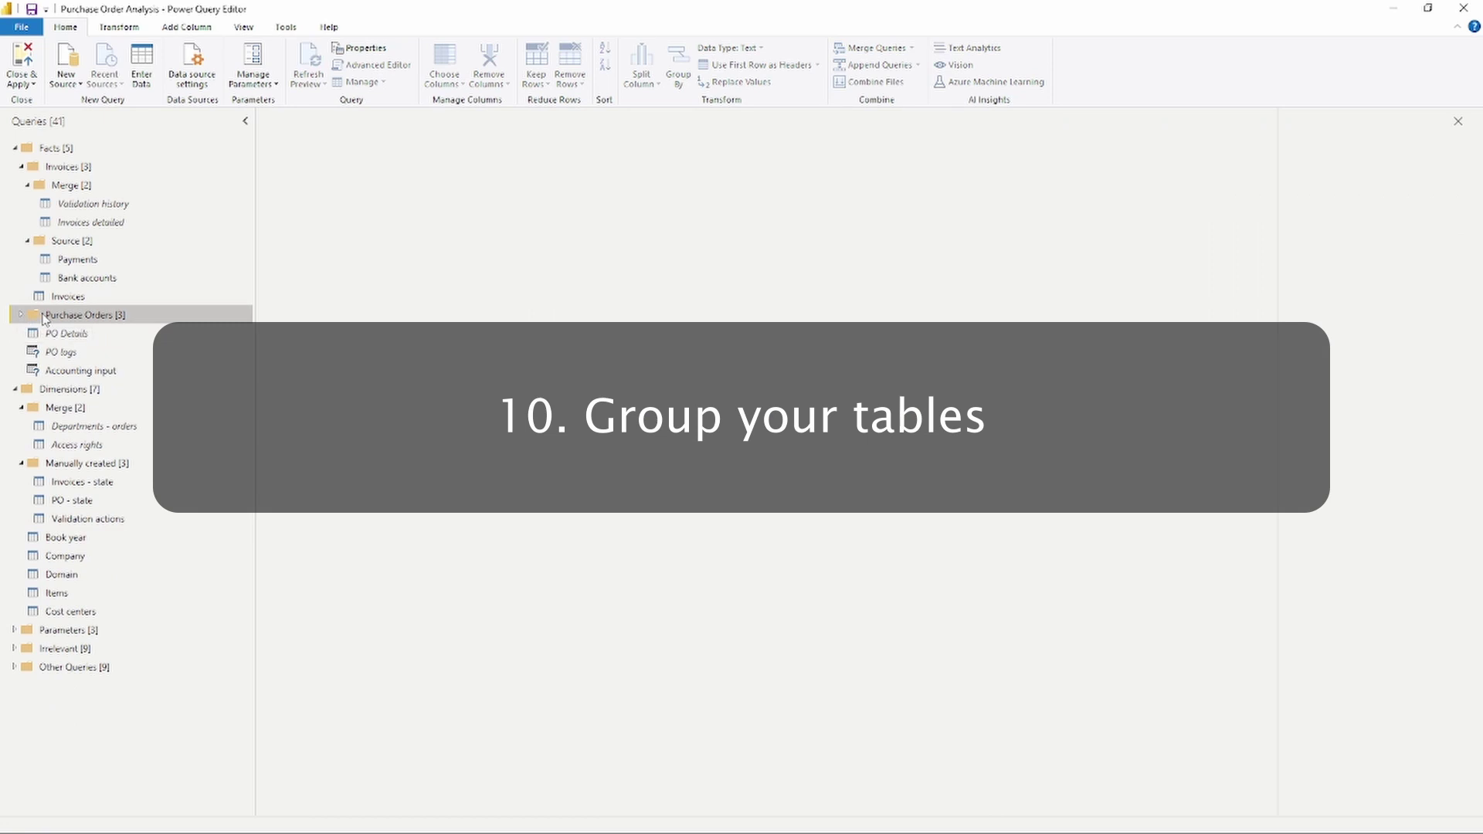
left_click(21, 317)
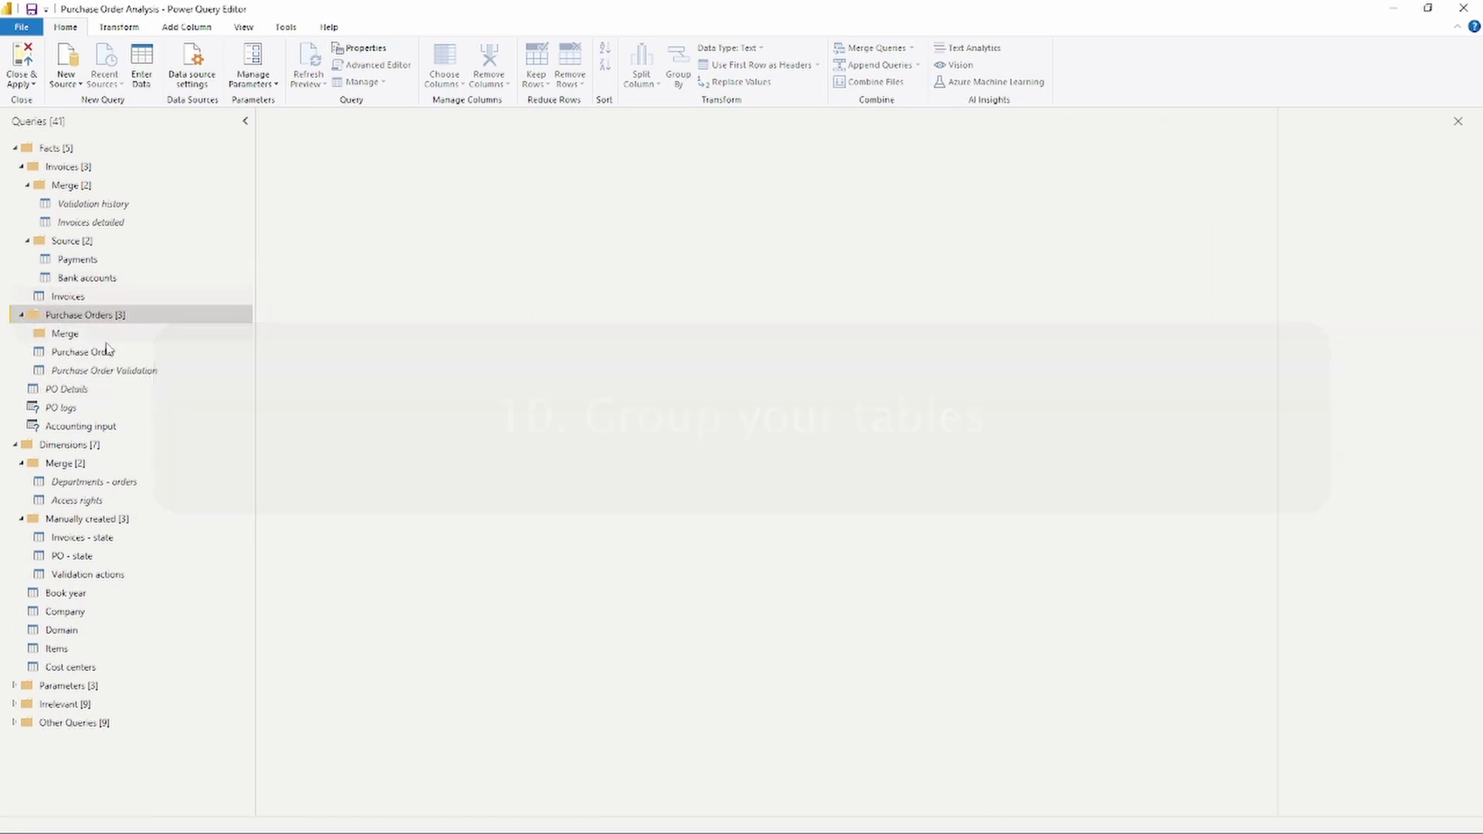
left_click_drag(87, 427, 143, 304)
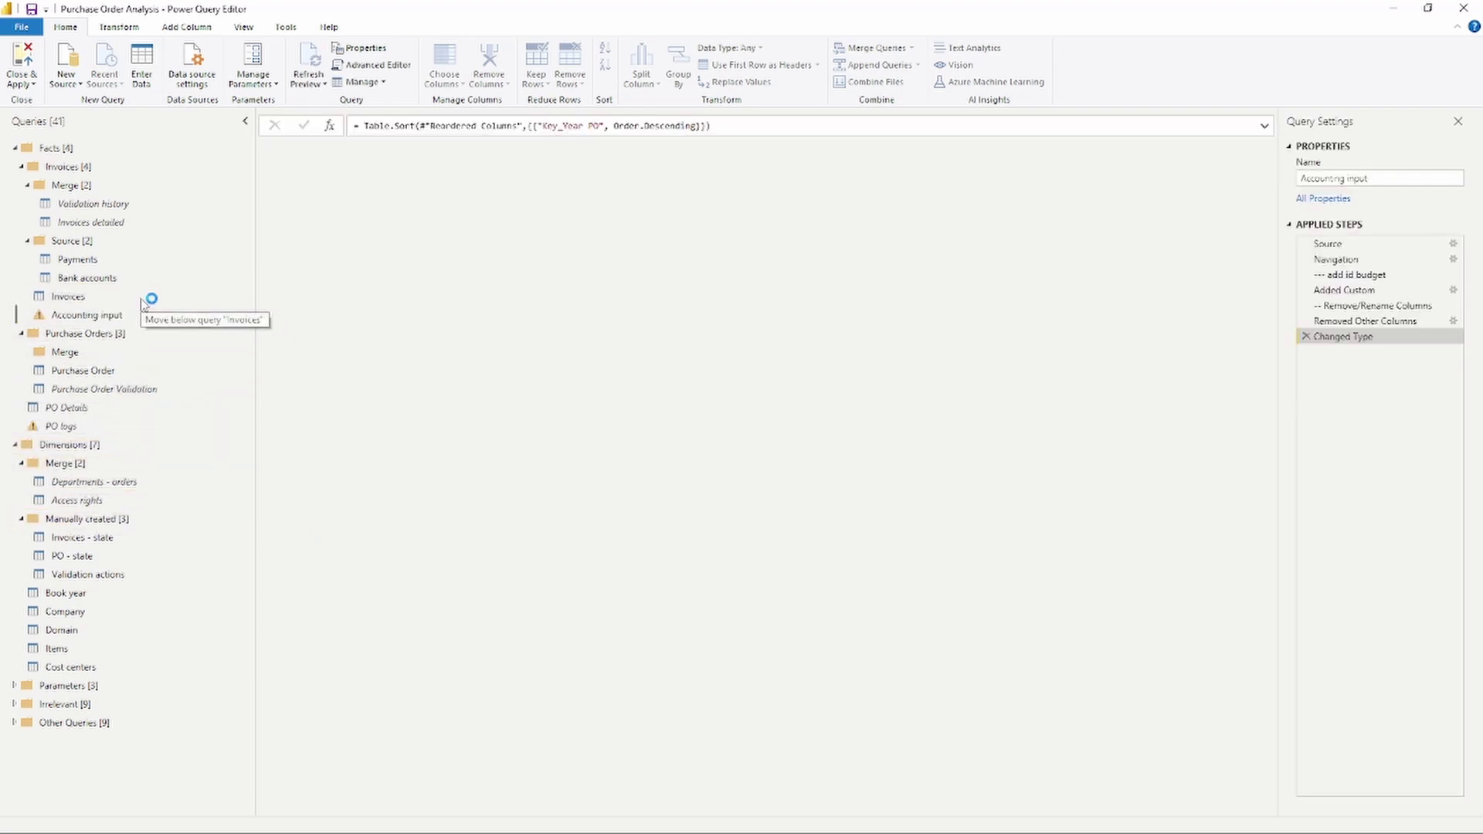
left_click(103, 369)
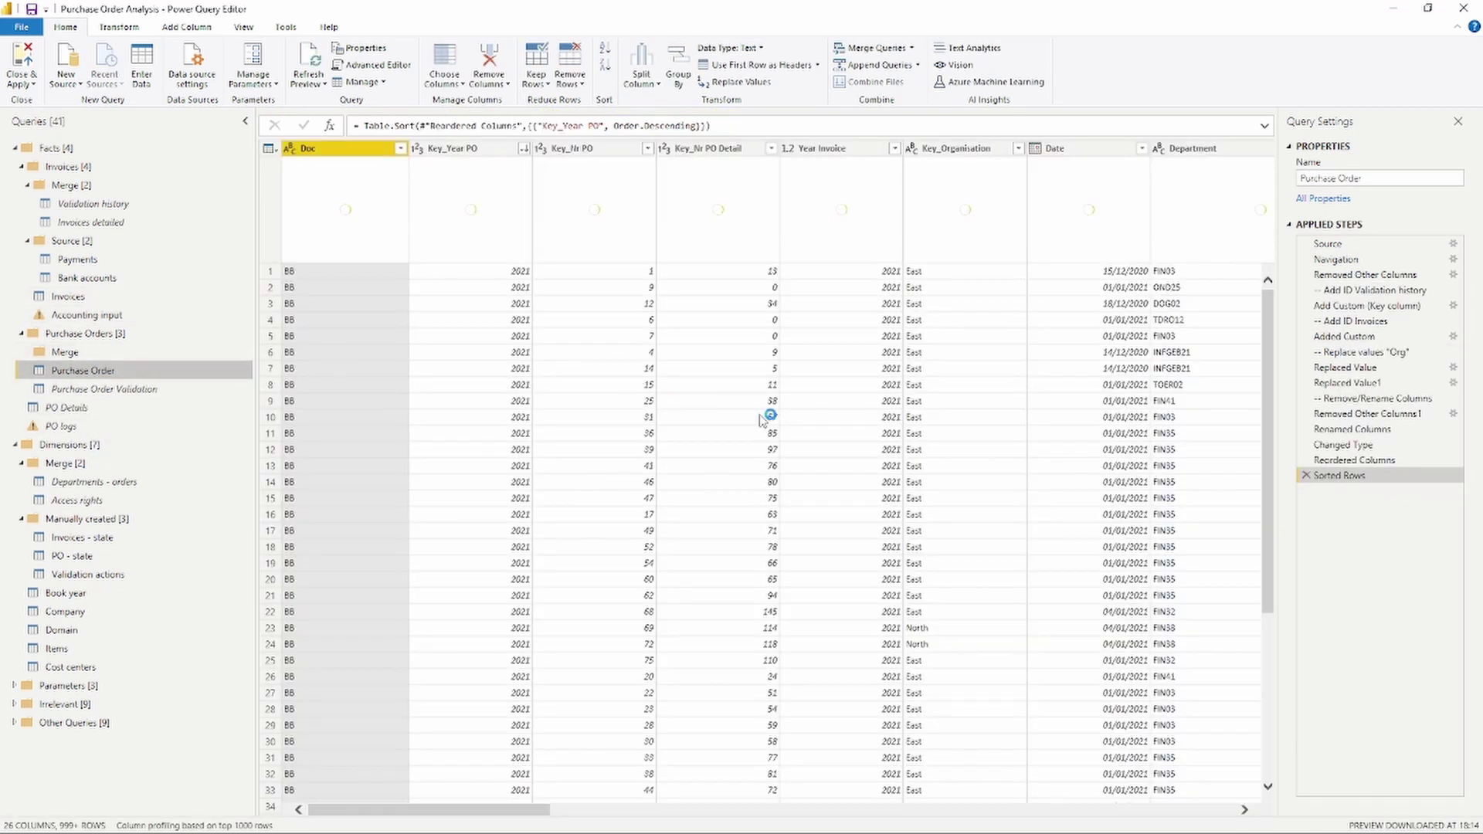